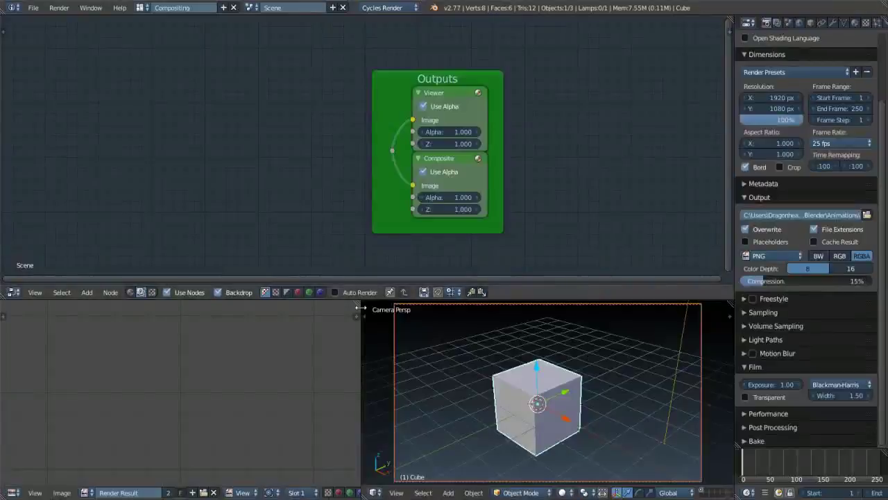
Step: Merge the lower 3D view into the image editor so the Render Result area spans the full width
left_click_drag(359, 304, 406, 407)
key("Escape")
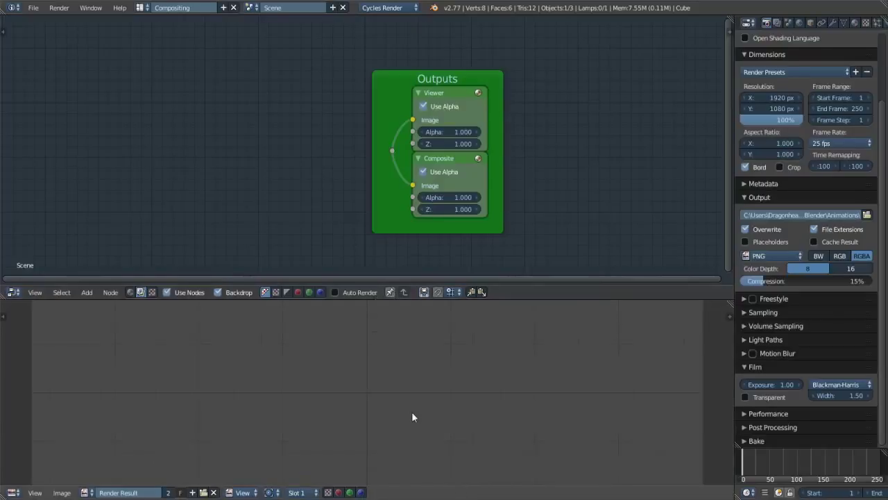
scroll(431, 387, "down", 1)
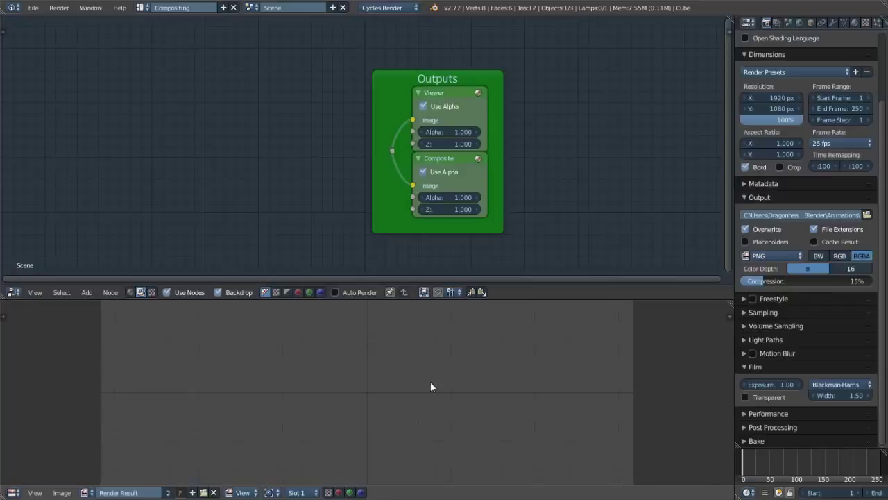
scroll(425, 392, "down", 1)
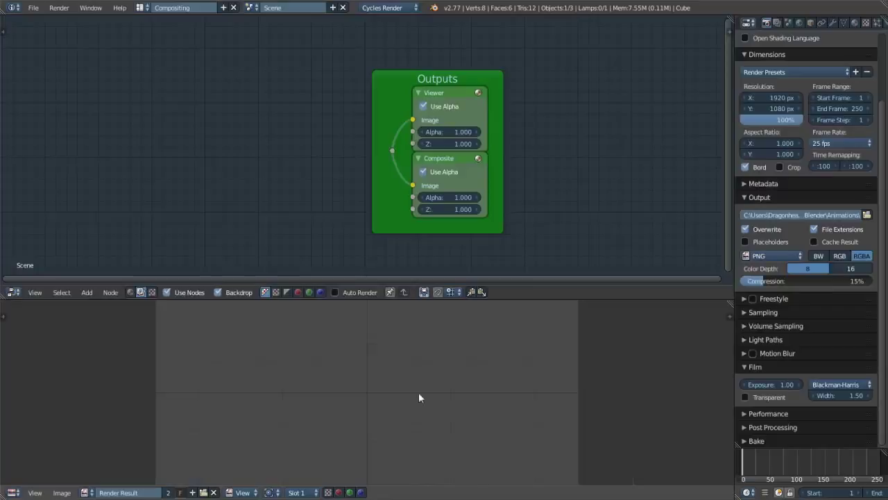
scroll(419, 397, "down", 1)
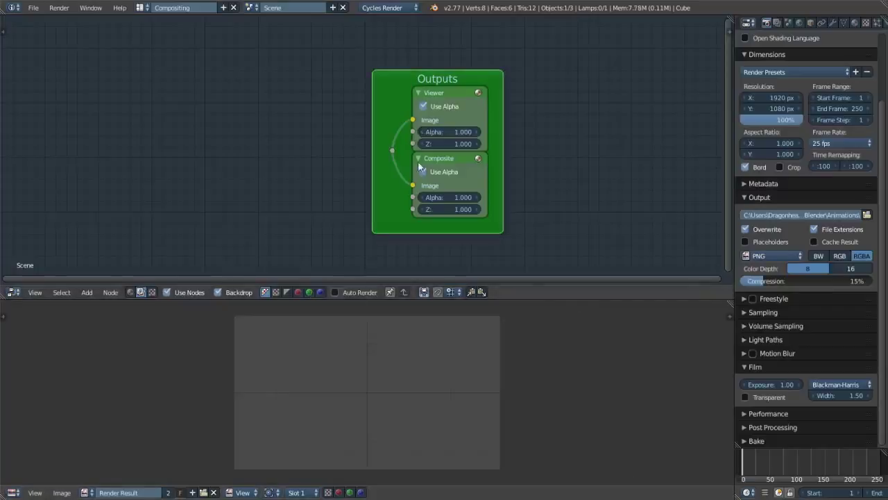
Step: Try moving the Outputs frame in the node editor and undo the move
key("g")
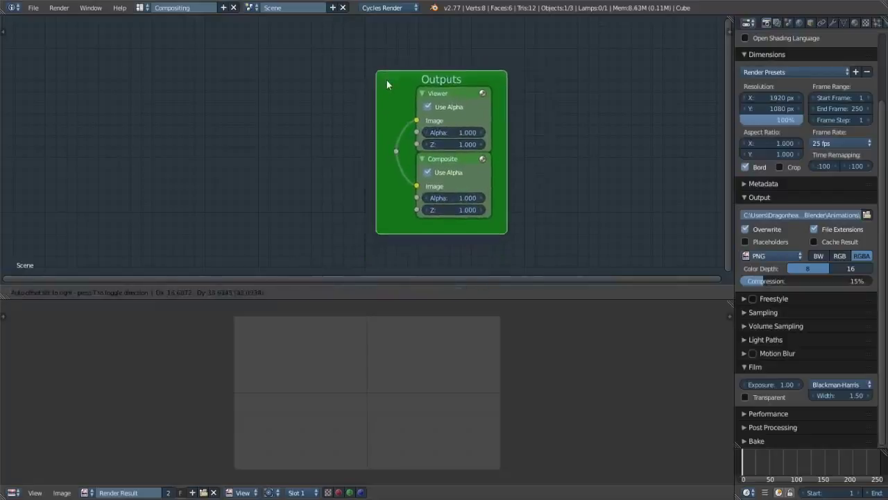
left_click(387, 83)
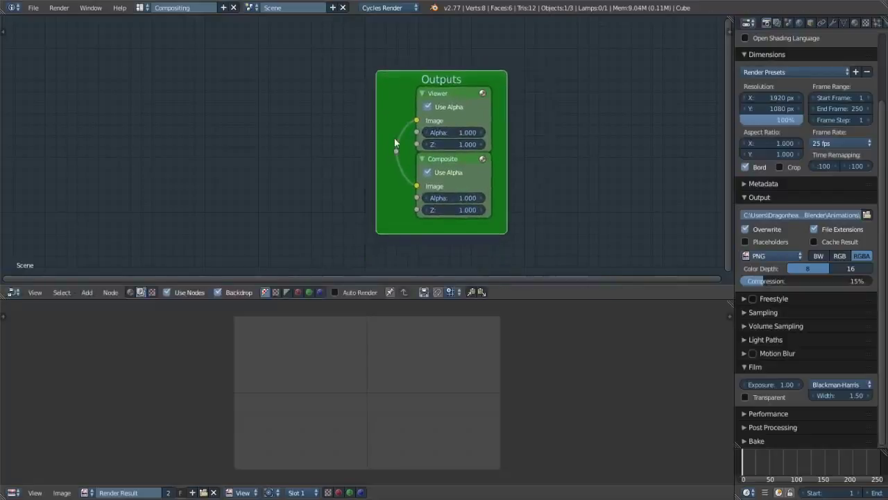
key("ctrl+z")
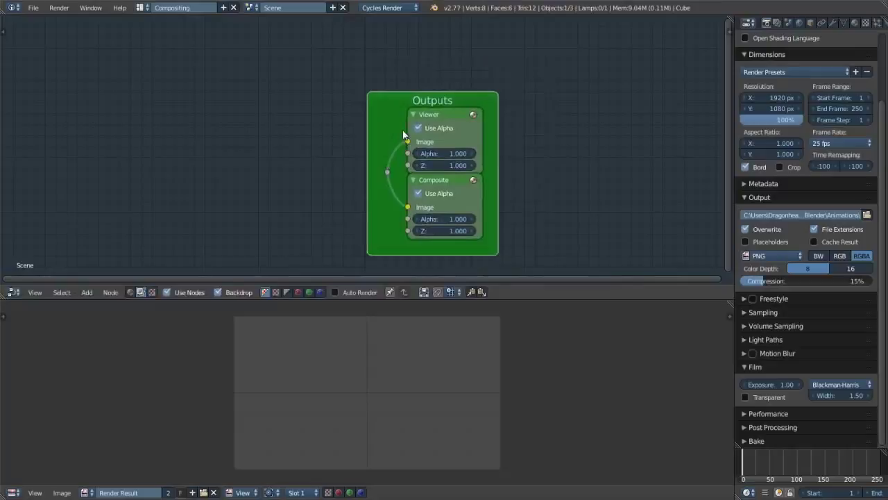
scroll(393, 145, "down", 1)
middle_click_drag(389, 148, 404, 141)
scroll(409, 138, "up", 2)
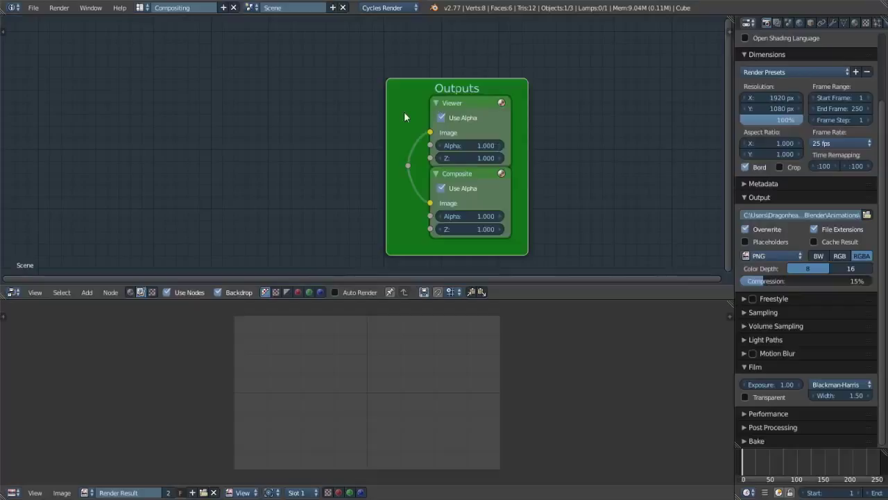
Step: Open the User Preferences and return to the compositing node tree
left_click(35, 9)
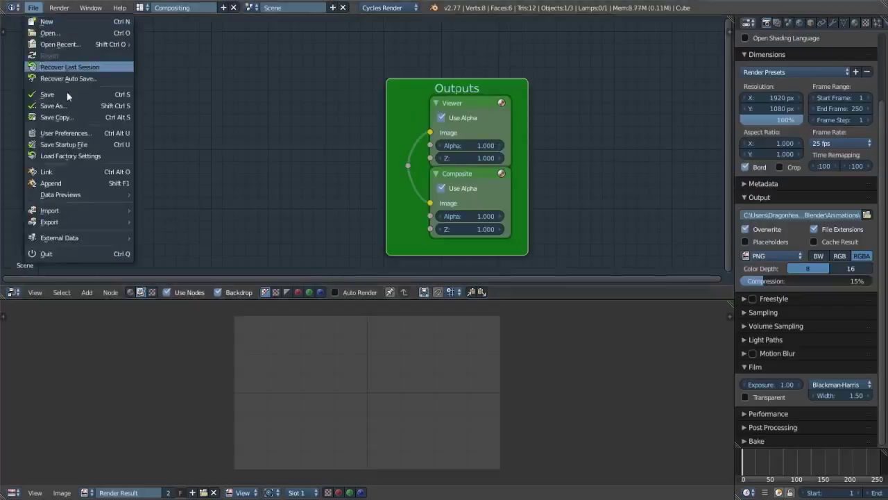
left_click(66, 133)
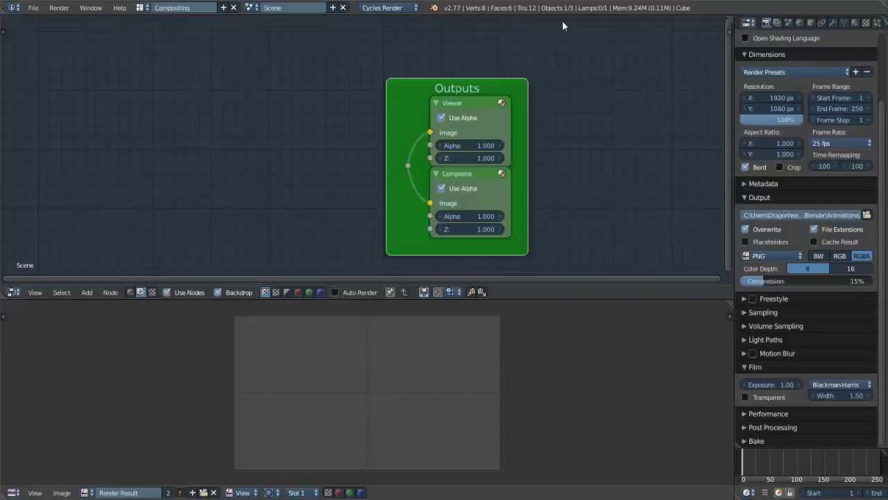
scroll(333, 176, "up", 1)
middle_click_drag(331, 174, 318, 160)
scroll(298, 180, "down", 2)
scroll(318, 165, "up", 1)
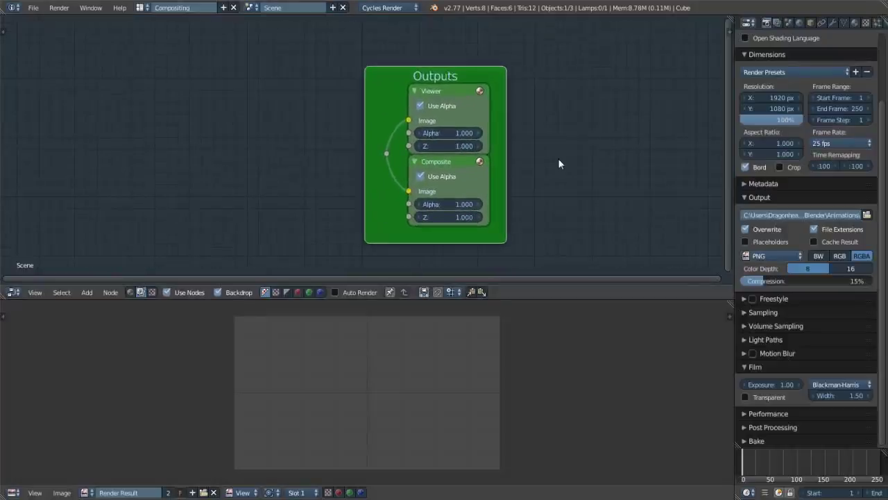
Step: Add a Frame layout node beside the Outputs frame and enlarge it to about the same height
key("n")
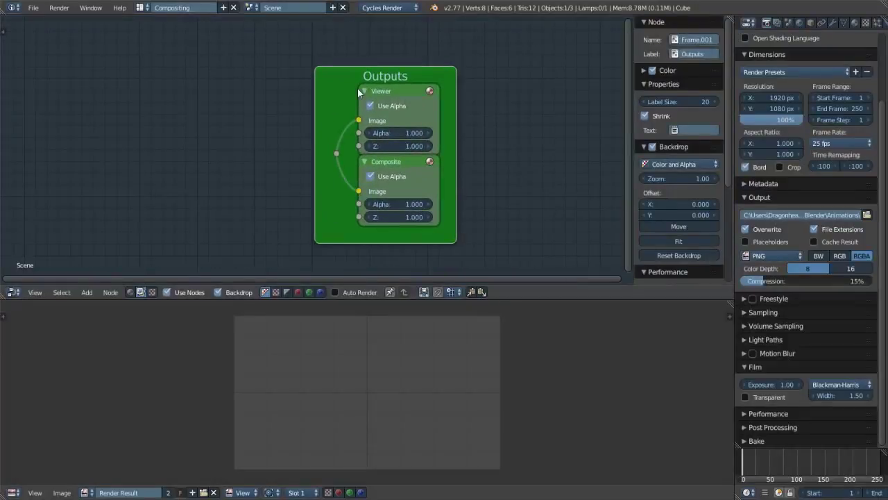
key("shift+a")
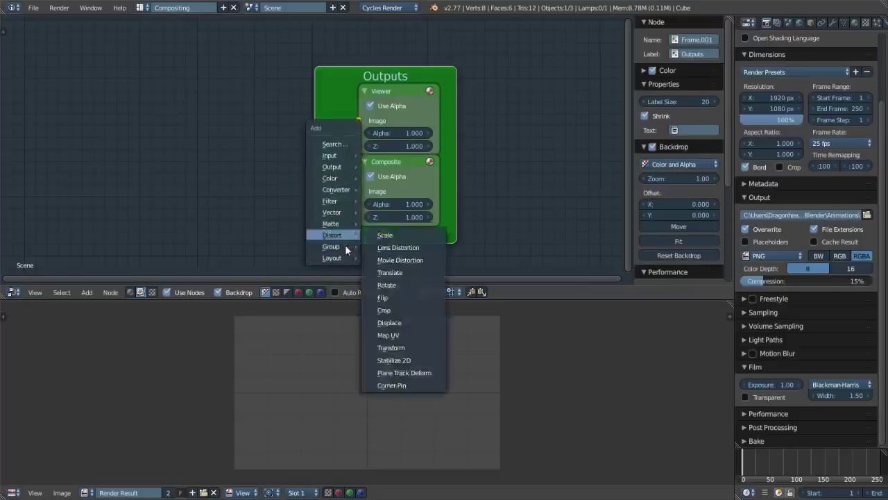
mouse_move(346, 257)
left_click(395, 259)
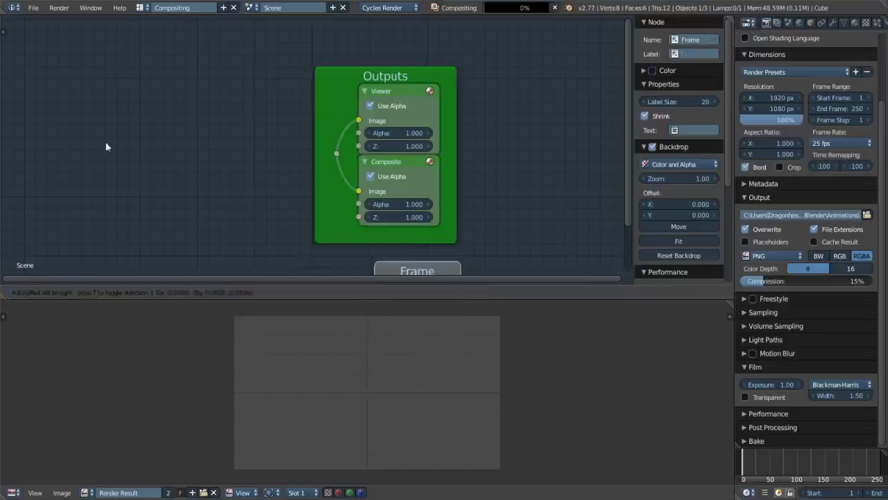
left_click(152, 85)
left_click_drag(228, 147, 349, 265)
right_click_drag(272, 90, 281, 93)
left_click_drag(280, 93, 239, 75)
Step: Delete the new empty frame and hide the node editor's properties sidebar
left_click(238, 72)
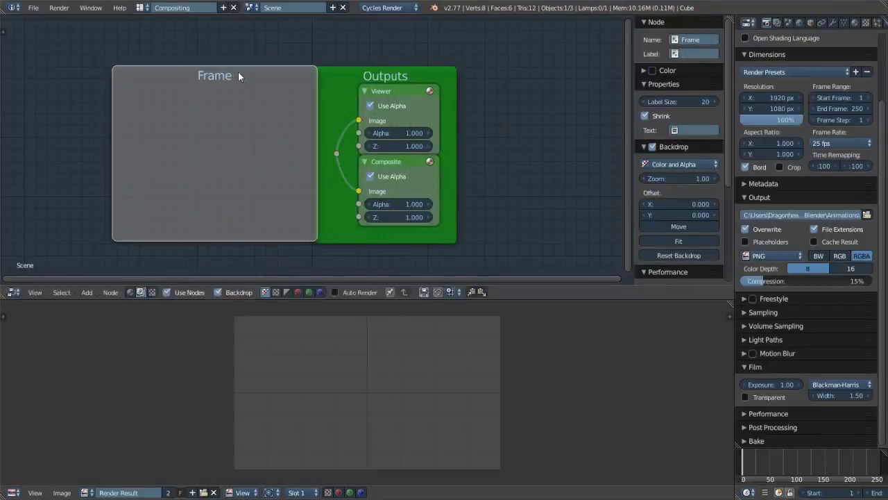
key("x")
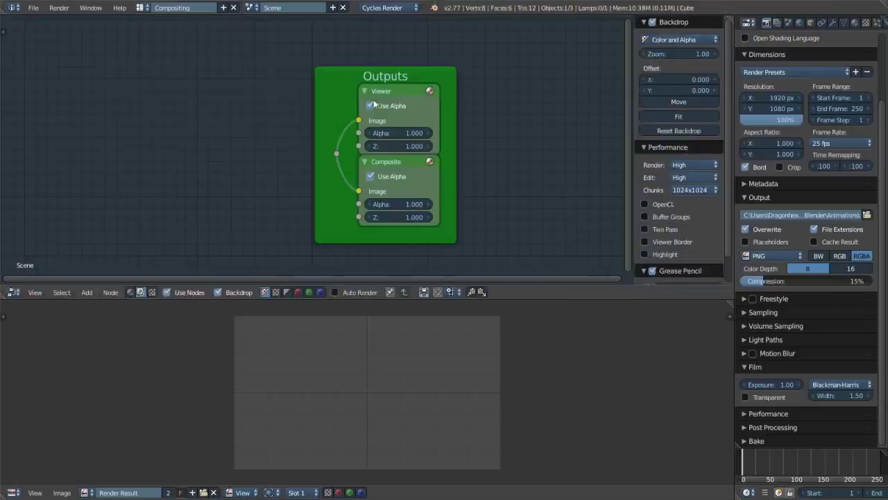
left_click(348, 72)
key("n")
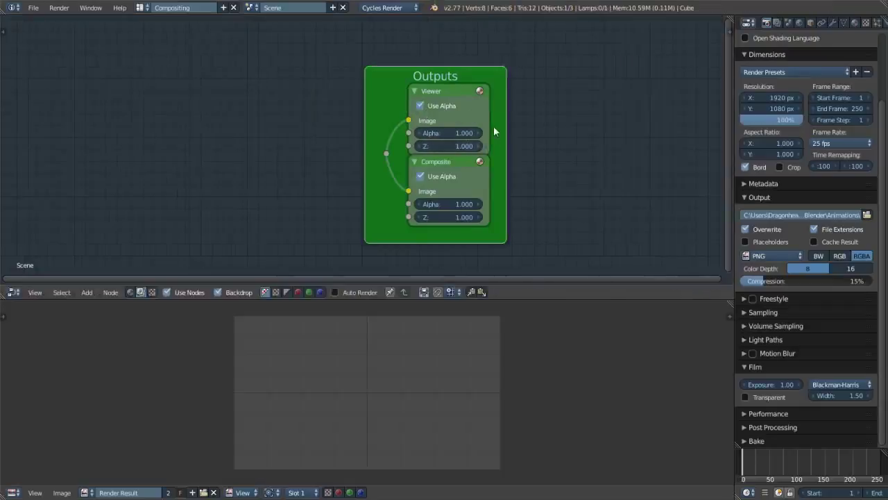
Step: Examine the node editor's properties, available node categories and tool shelf, plus the image editor's properties
key("n")
scroll(681, 100, "down", 5)
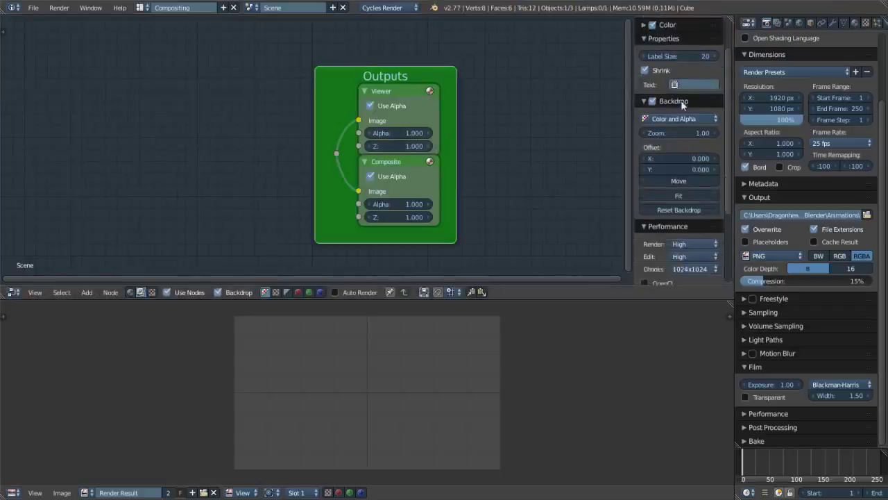
key("n")
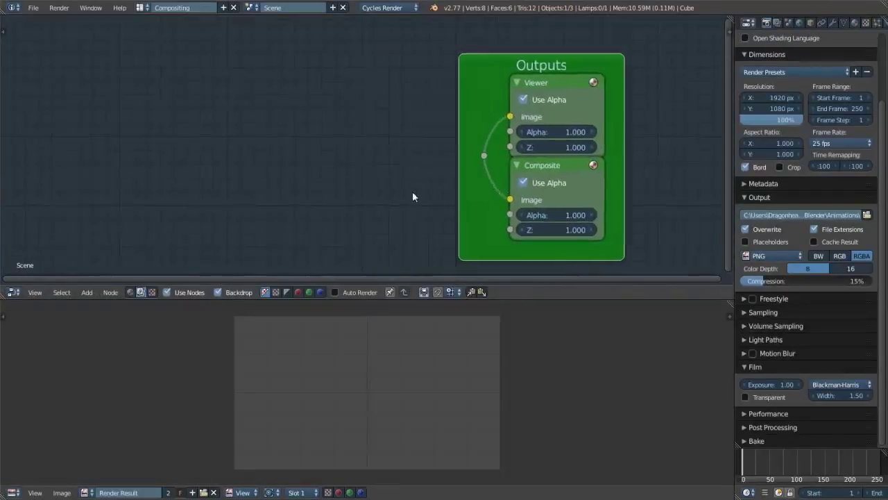
key("shift+a")
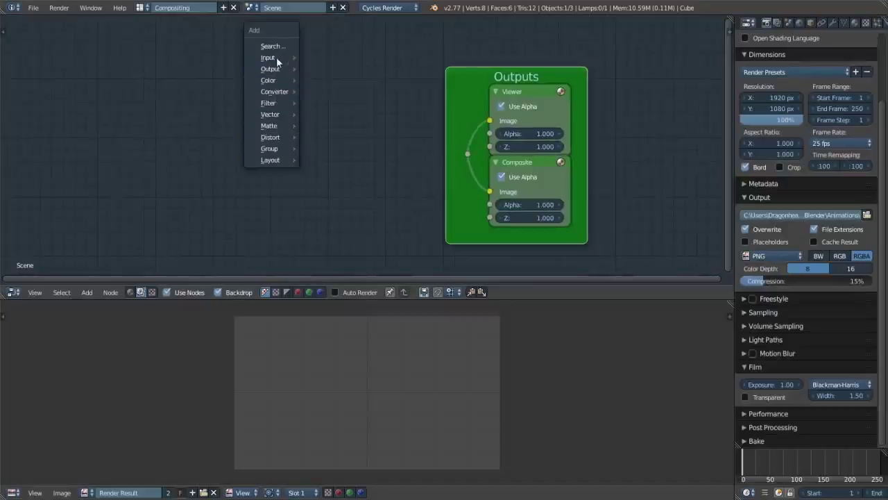
key("shift+a")
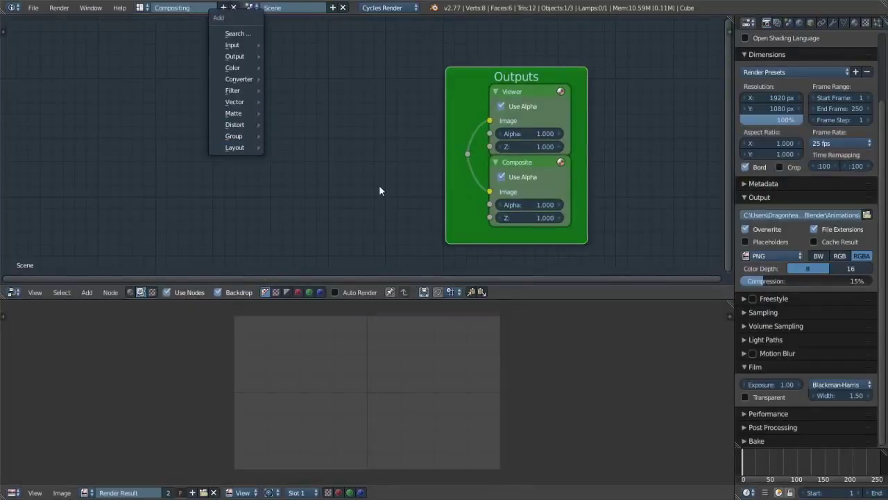
key("t")
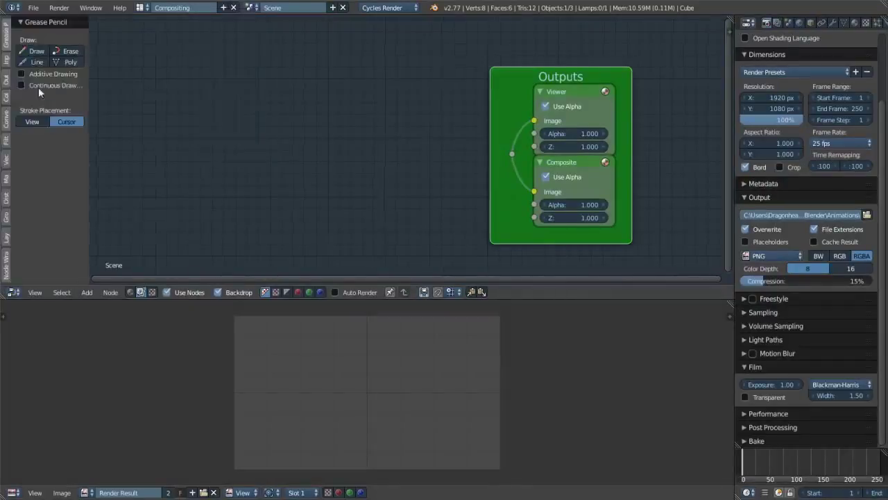
left_click(6, 61)
scroll(7, 96, "down", 2)
key("n")
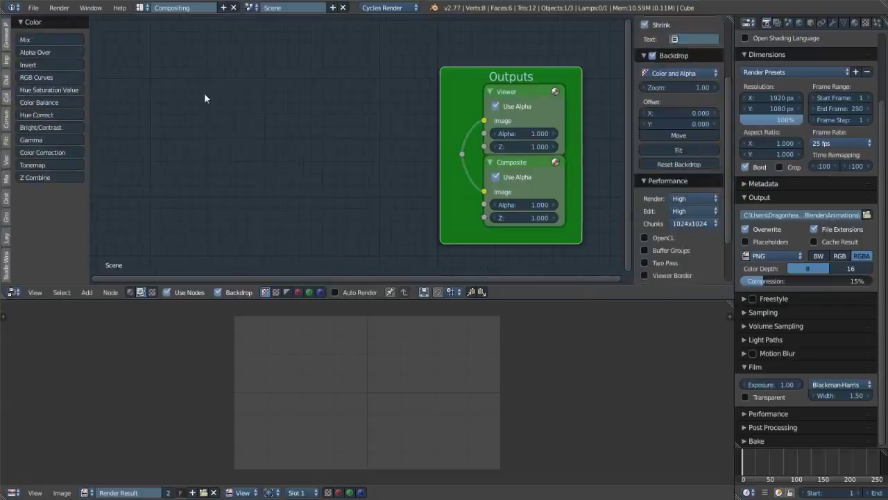
key("t")
key("n")
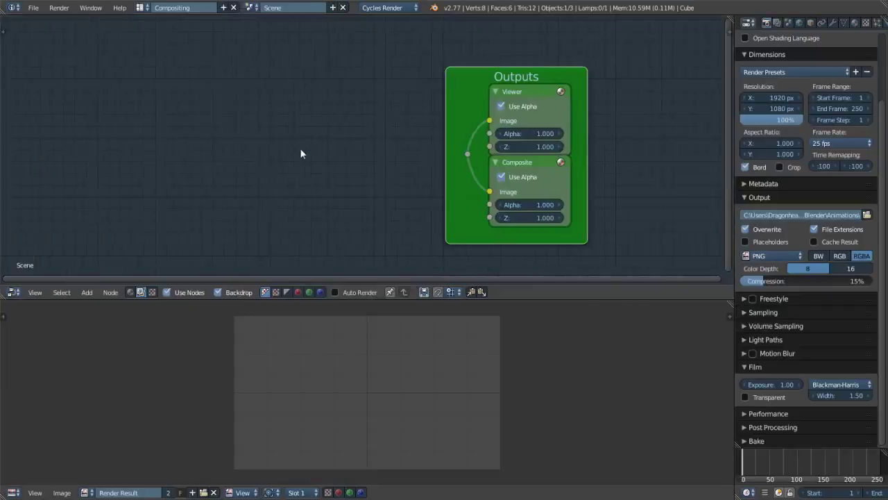
key("shift+a")
key("n")
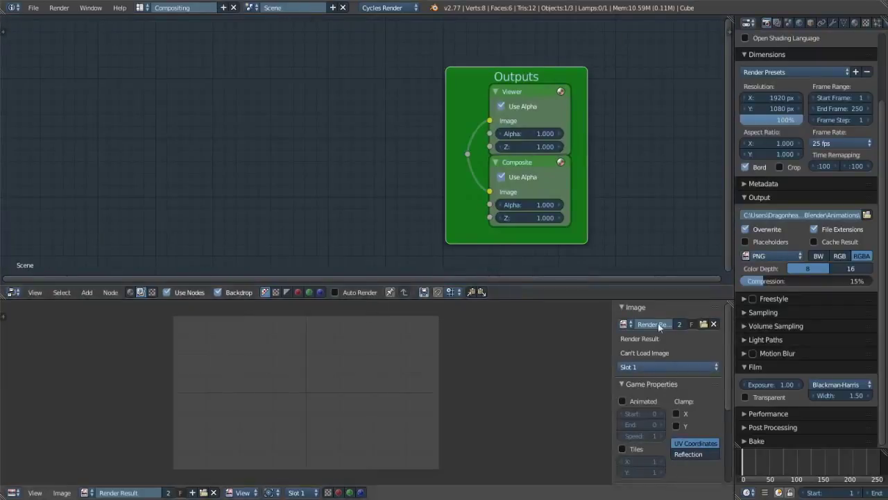
scroll(646, 384, "down", 6)
key("n")
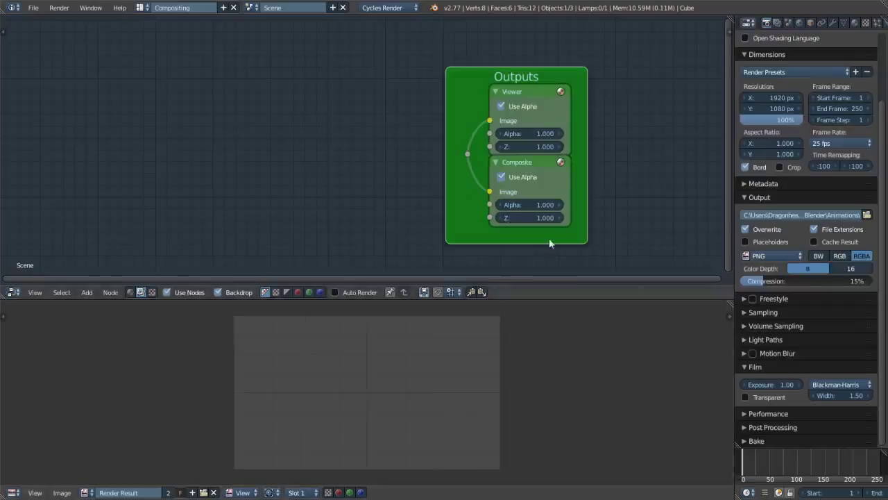
Step: Split a narrow area off the image editor and change it to a 3D View
left_click_drag(728, 300, 558, 416)
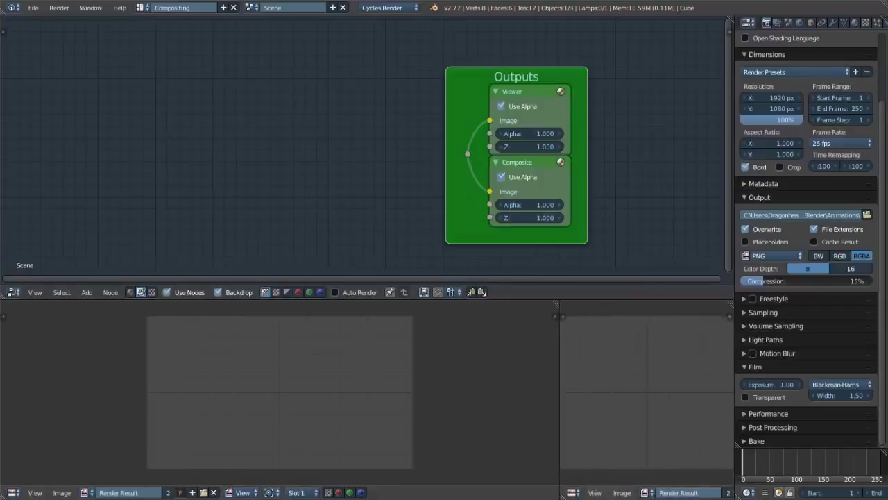
left_click(573, 492)
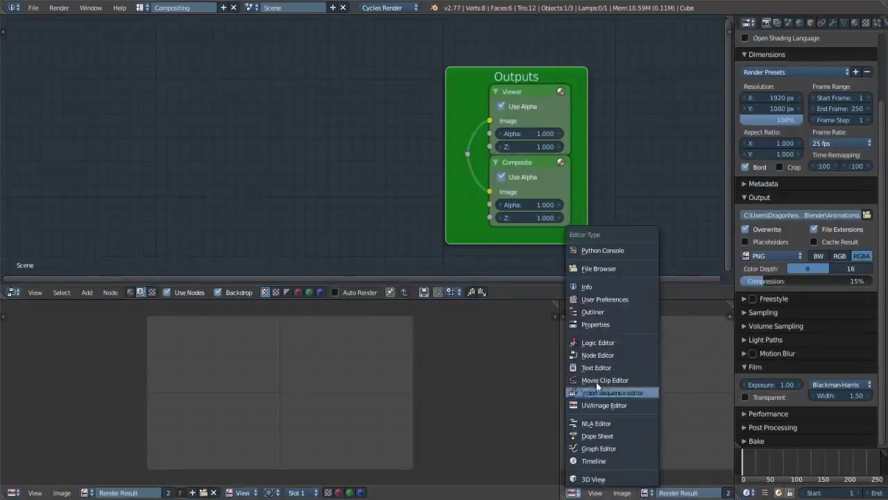
left_click(600, 478)
Step: Turn on the on-screen display of pressed keys in the new 3D view and hide its properties sidebar
key("n")
scroll(660, 448, "down", 8)
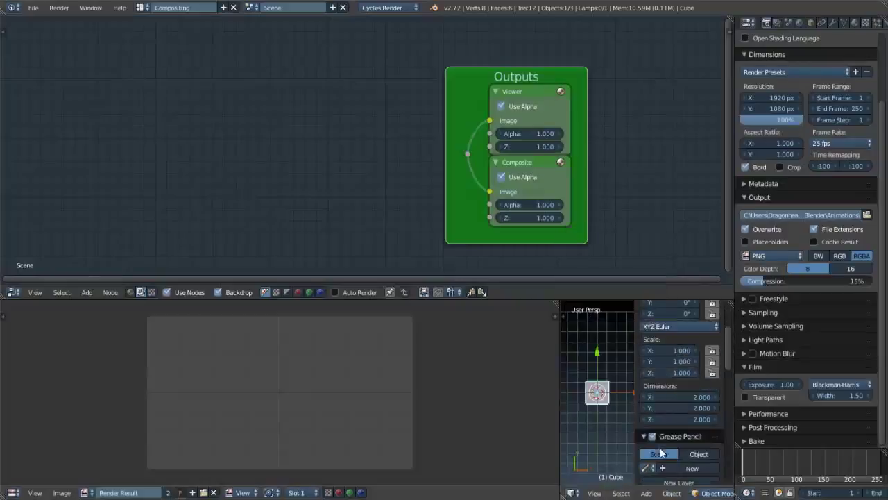
scroll(660, 452, "down", 10)
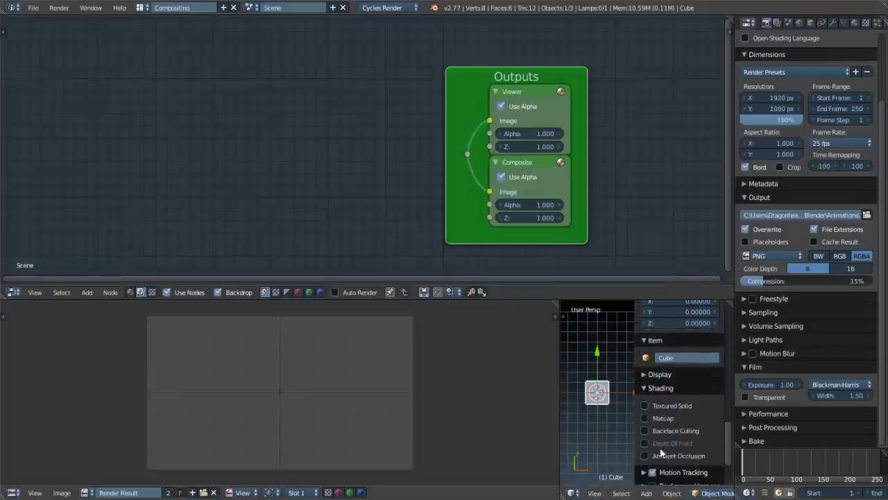
left_click(663, 475)
key("n")
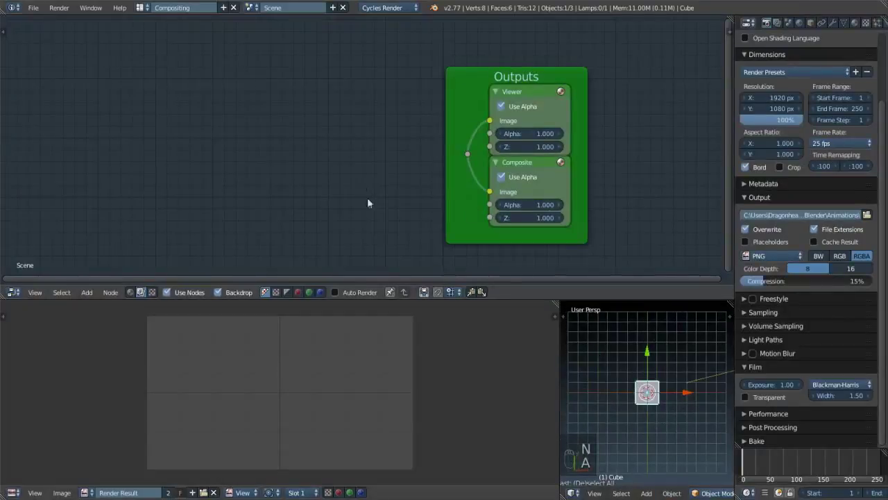
Step: Deselect all nodes and add an Image input node to the left of the Outputs frame
key("a")
middle_click_drag(372, 186, 367, 204)
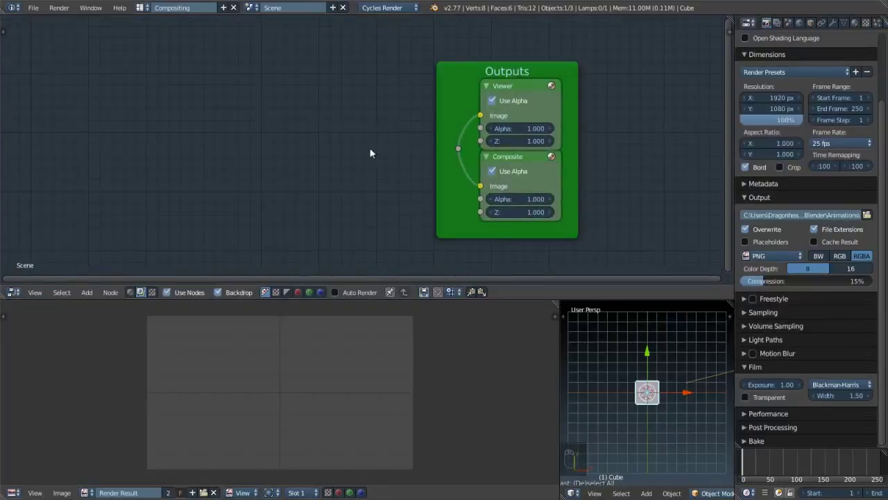
key("shift+a")
mouse_move(324, 46)
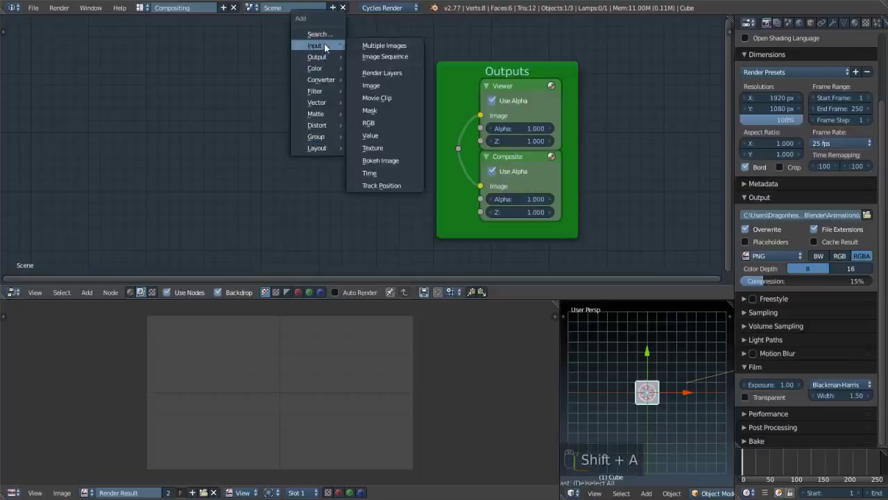
left_click(383, 85)
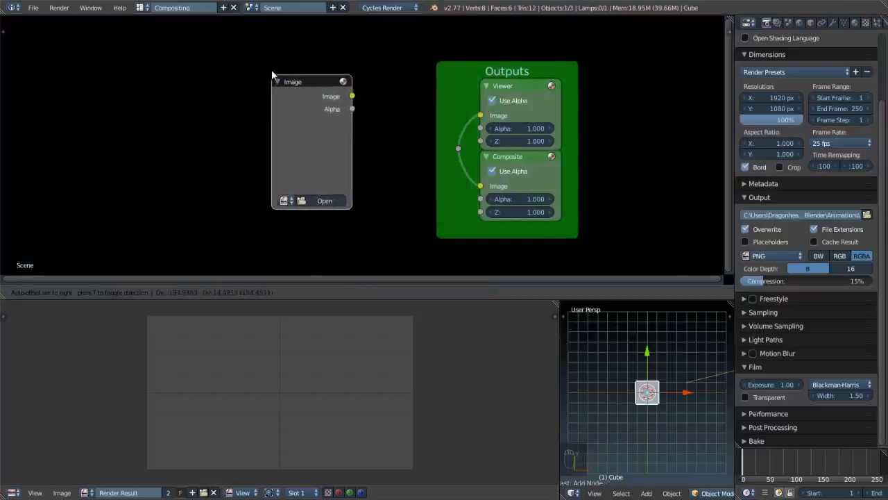
left_click(269, 68)
scroll(410, 116, "down", 4)
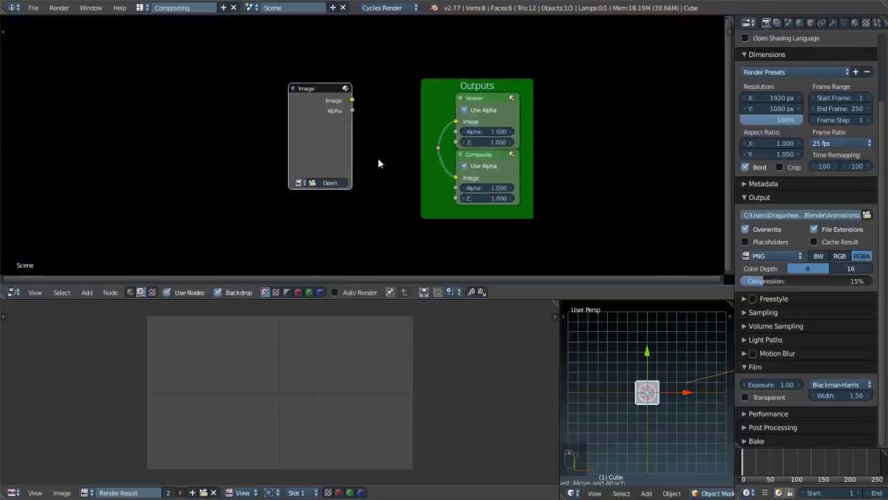
Step: Switch Use Nodes and Backdrop off and back on in the node editor, keeping the Compositing screen layout
scroll(277, 248, "up", 4)
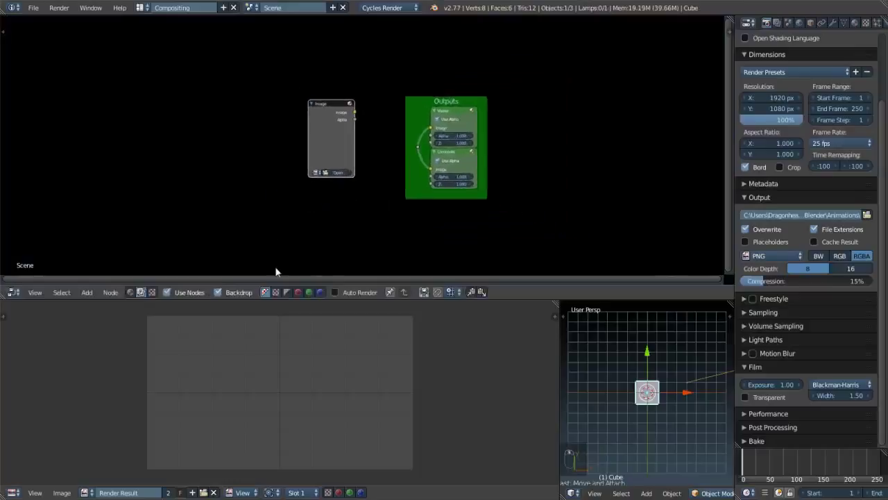
left_click(220, 294)
left_click(220, 295)
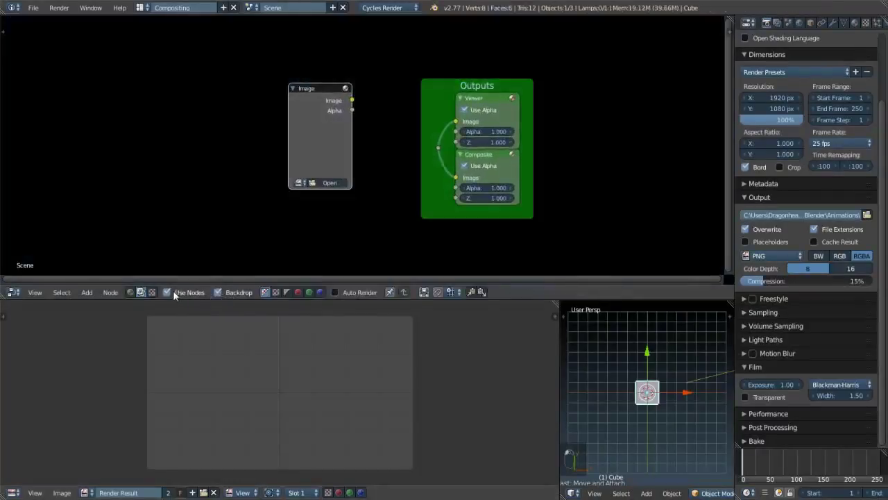
left_click(169, 293)
left_click(218, 292)
left_click(141, 7)
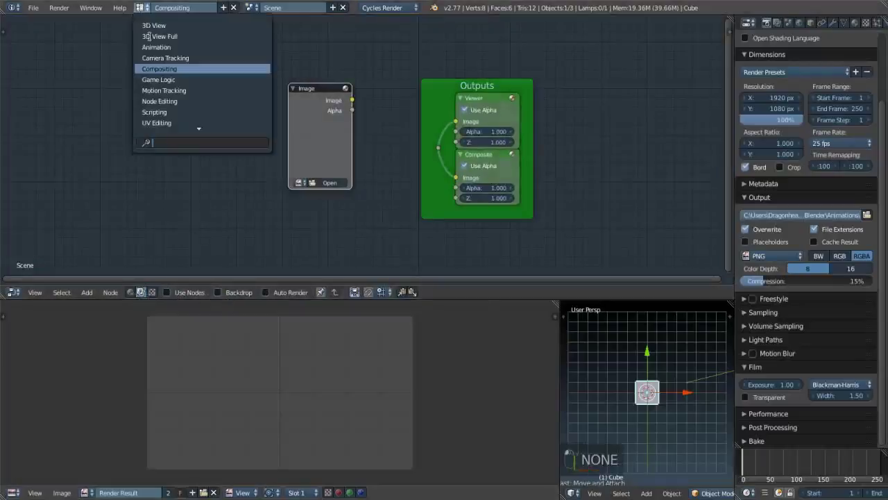
left_click(159, 70)
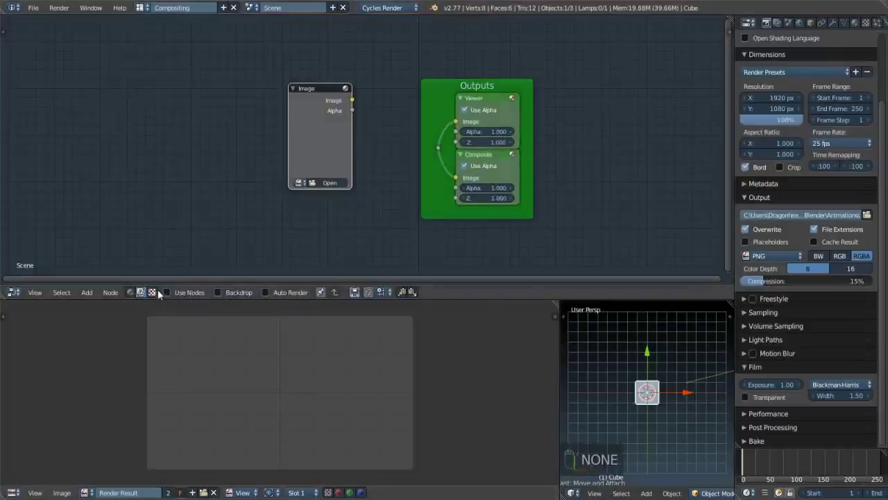
left_click(218, 292)
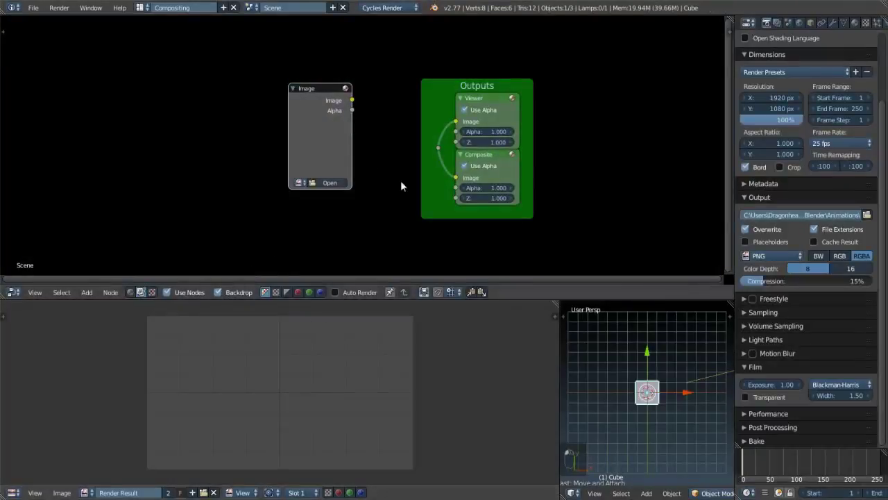
Step: Link the Image node's Image output to the reroute that feeds the Viewer and Composite nodes
left_click_drag(352, 100, 436, 148)
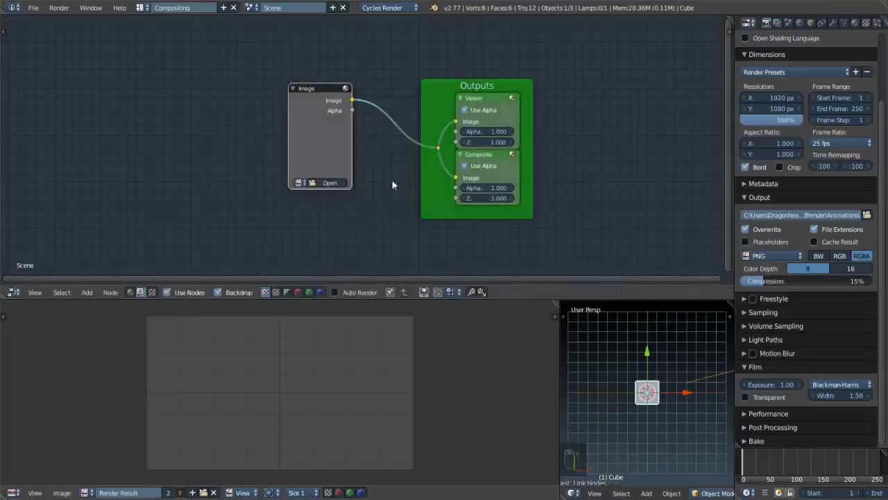
scroll(393, 184, "up", 2)
left_click_drag(391, 167, 361, 208)
left_click_drag(390, 238, 424, 236)
Step: Detach the Viewer and Composite Image inputs from the reroute and reconnect both to it
left_click(445, 146)
left_click(442, 215)
mouse_move(434, 212)
left_mouse_down()
mouse_move(432, 198)
mouse_move(436, 213)
left_mouse_up()
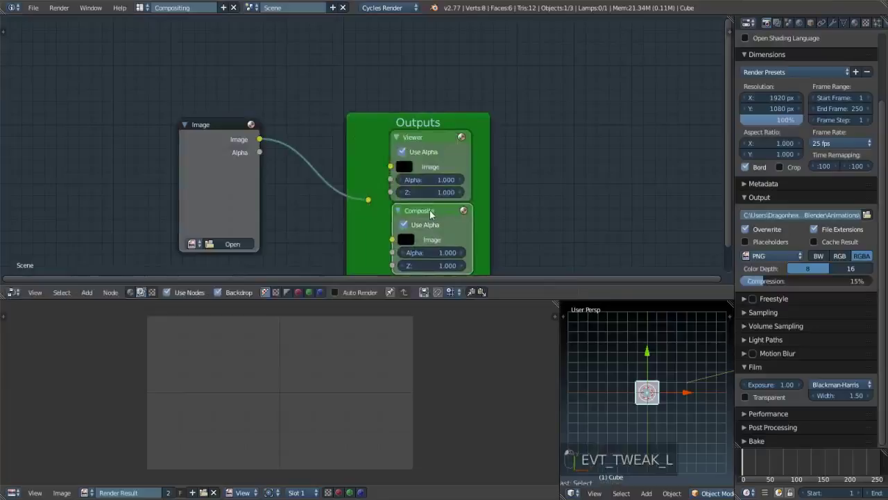
left_click_drag(369, 201, 393, 240)
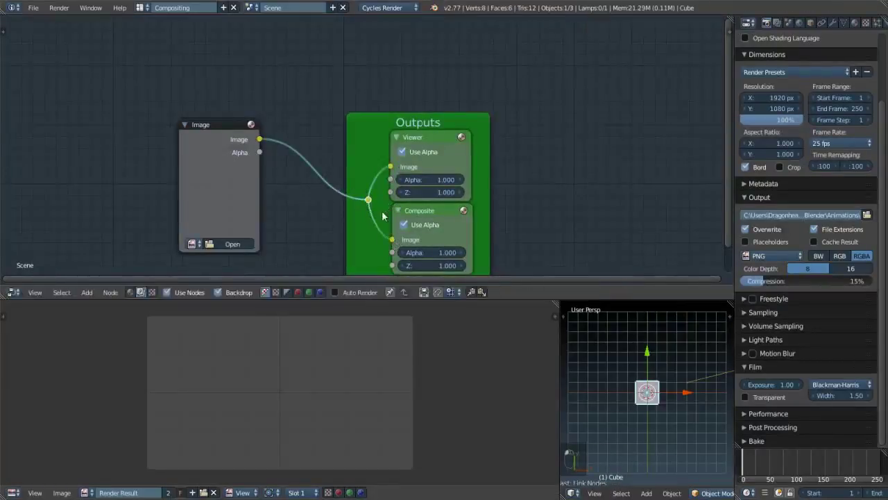
Step: Try moving the reroute to another place around the output nodes
left_click_drag(368, 201, 259, 139)
key("g")
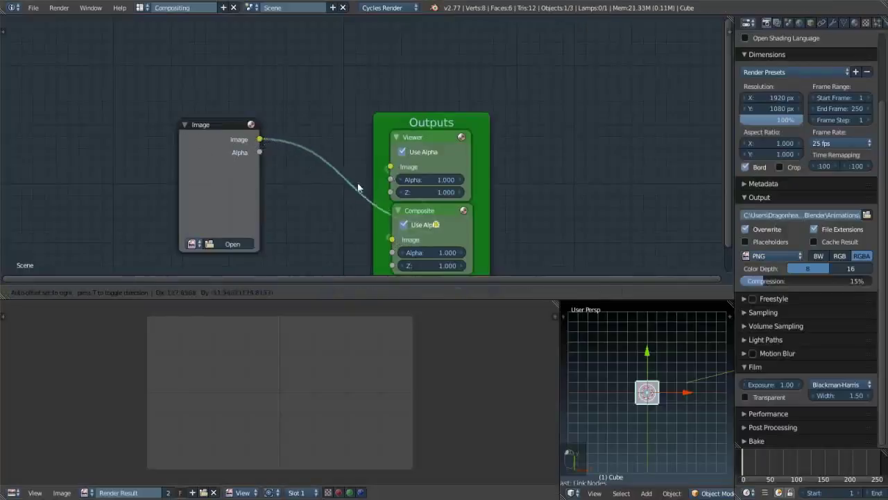
left_click(276, 139)
middle_click_drag(329, 206, 346, 174)
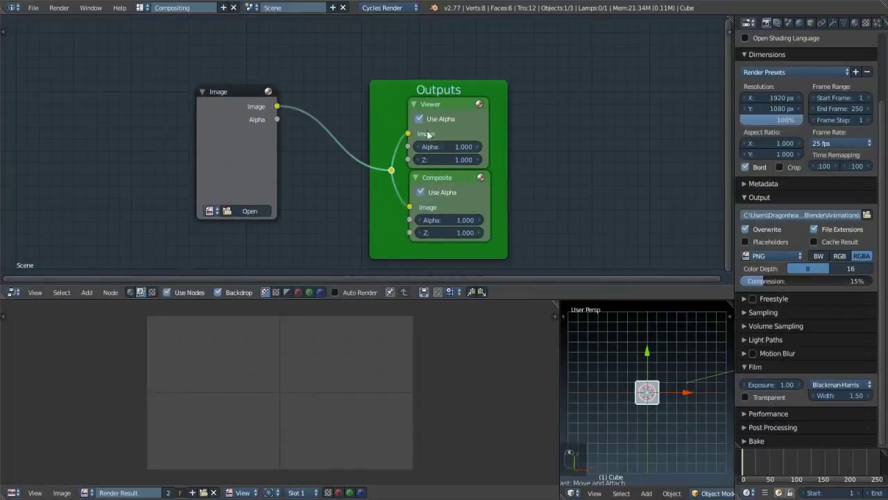
Step: Add a second Viewer output node beside the Outputs frame and delete it
key("shift+a")
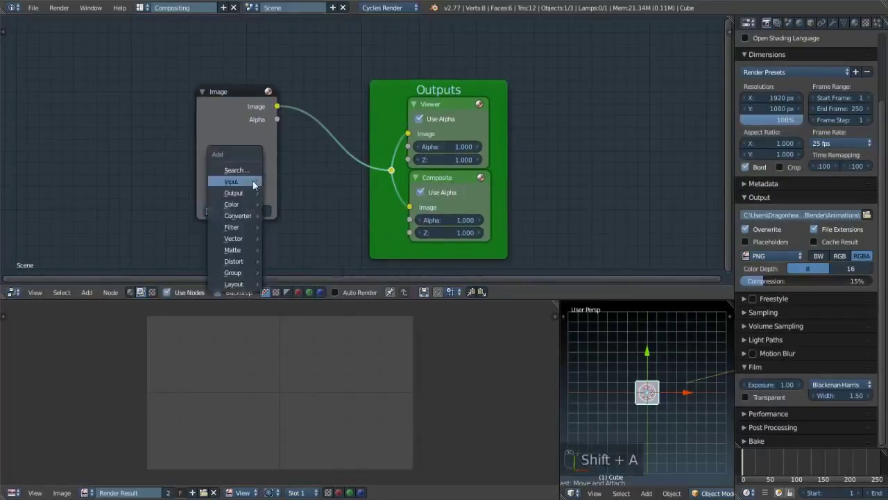
mouse_move(251, 183)
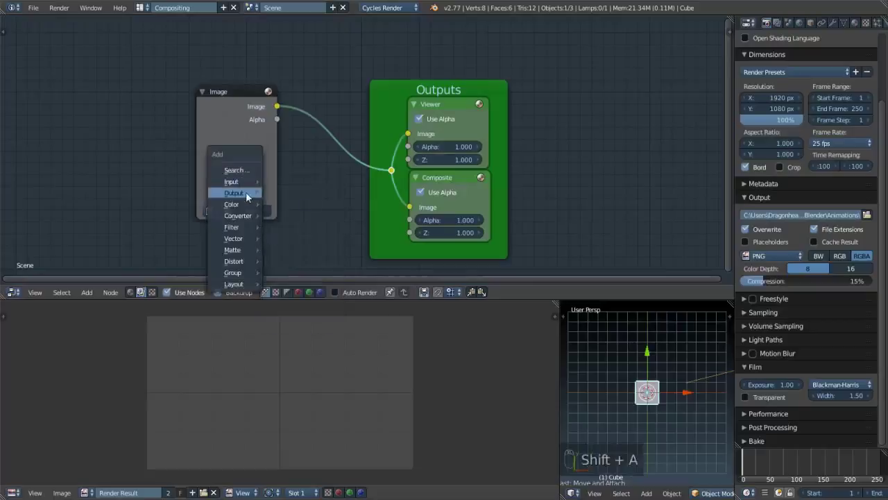
left_click(288, 205)
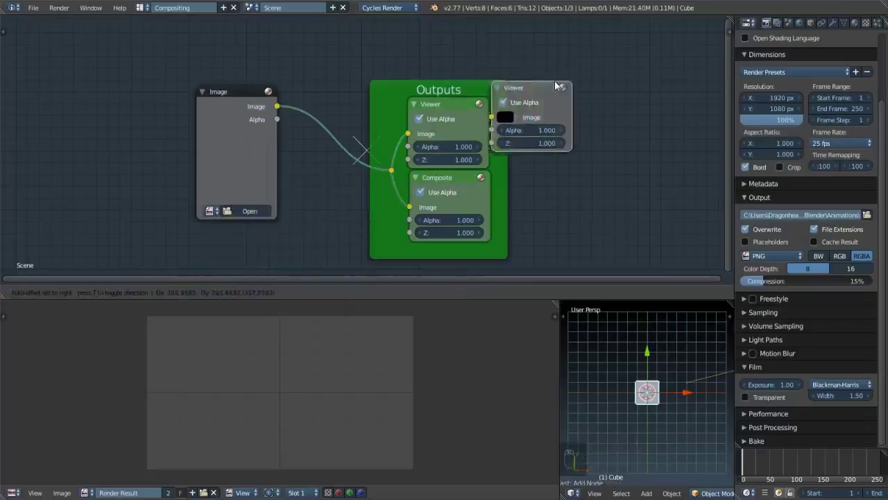
left_click(597, 87)
key("x")
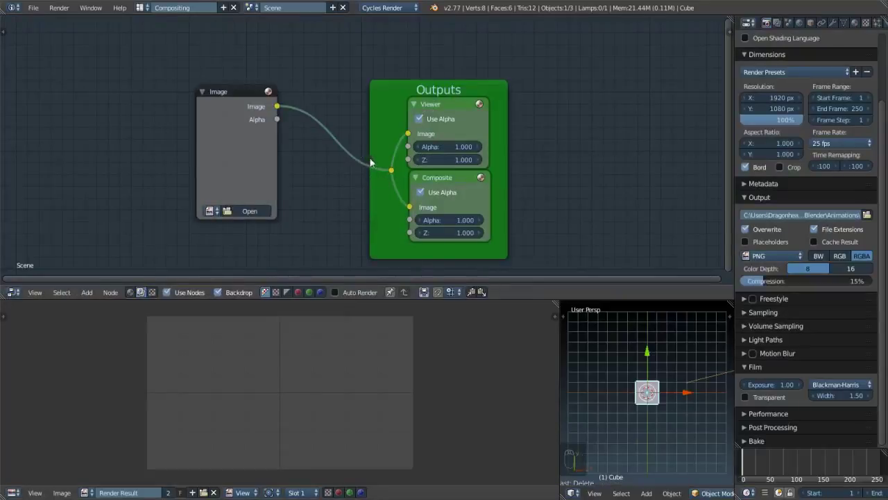
Step: Link the Image output directly to the Viewer and Composite Image inputs, and delete the old reroute
left_click_drag(277, 106, 373, 107)
left_click_drag(410, 134, 408, 133)
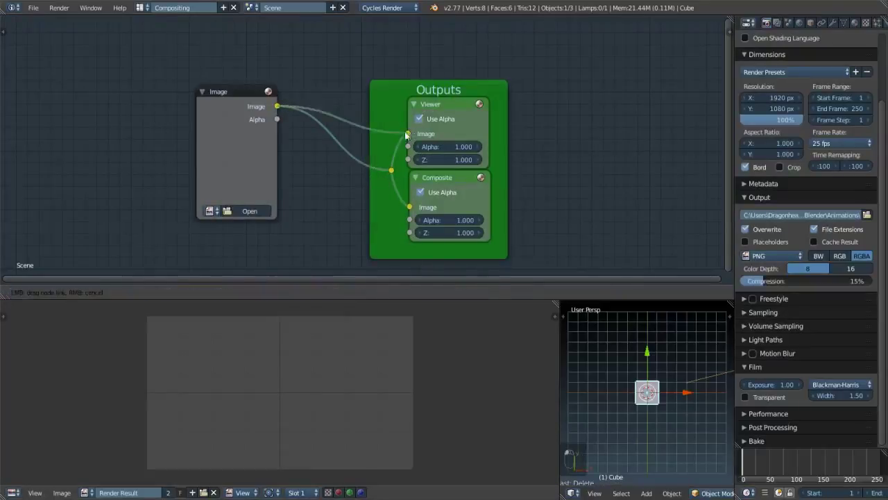
left_click_drag(280, 108, 410, 206)
right_click(391, 166)
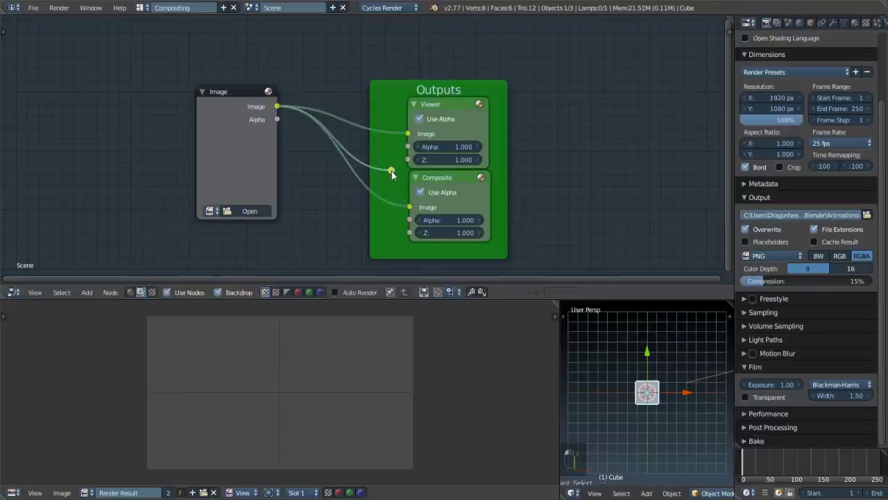
key("x")
Step: Add a reroute across both links, place it just outside the Outputs frame, and move the Image node closer to it
mouse_move(364, 141)
right_mouse_down("shift")
mouse_move(335, 231)
mouse_move(322, 242)
right_mouse_up("shift")
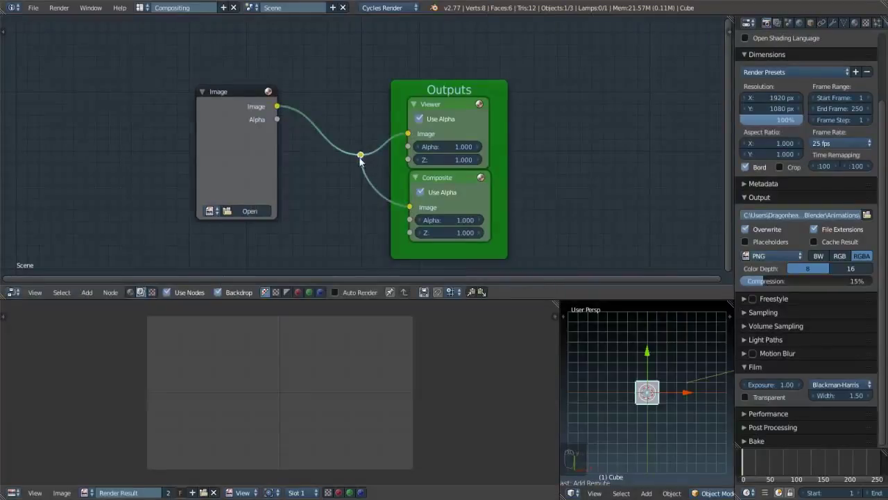
right_click_drag(361, 158, 342, 173)
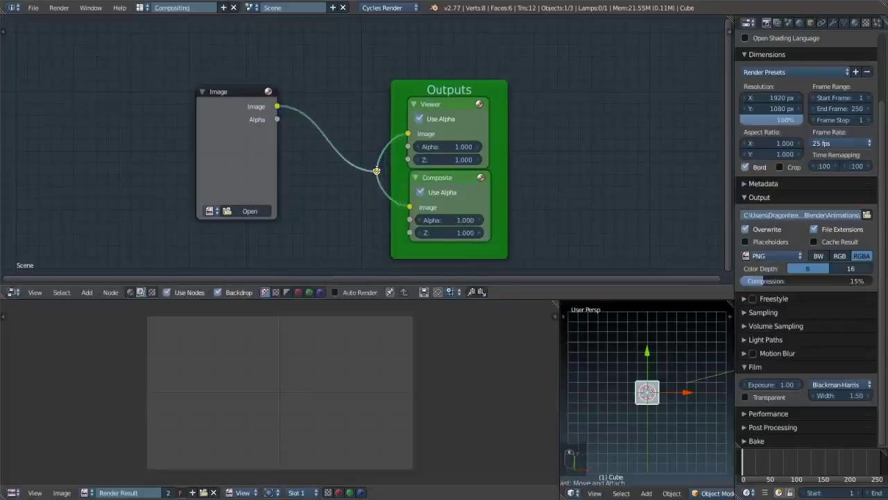
middle_click_drag(342, 173, 361, 173)
left_click_drag(258, 96, 295, 107)
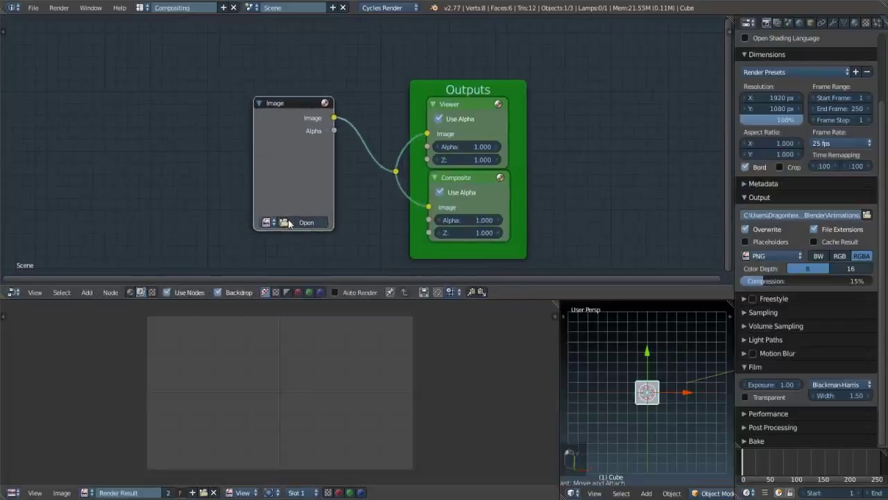
Step: Load Mini_Nuke_Final.png from the Renders\2015-2016\Unfinished, Misc folder into the Image node
left_click(284, 222)
left_click(196, 124)
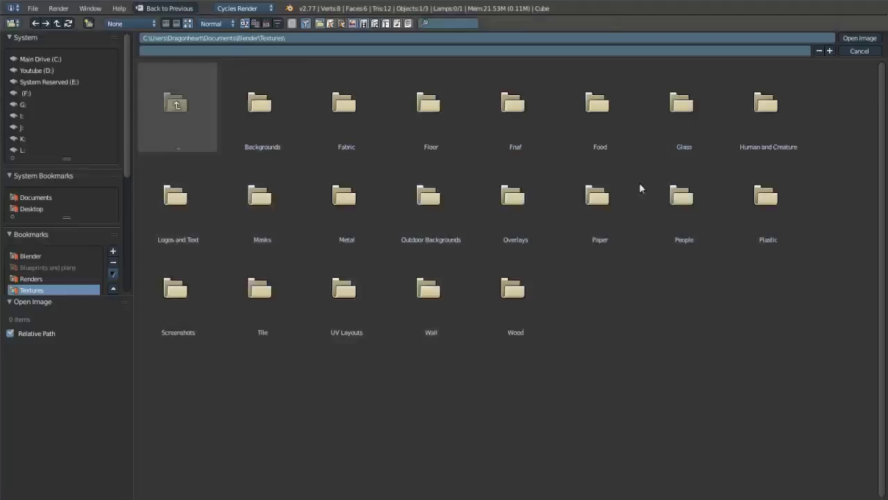
left_click(360, 220)
left_click(278, 136)
left_click(347, 121)
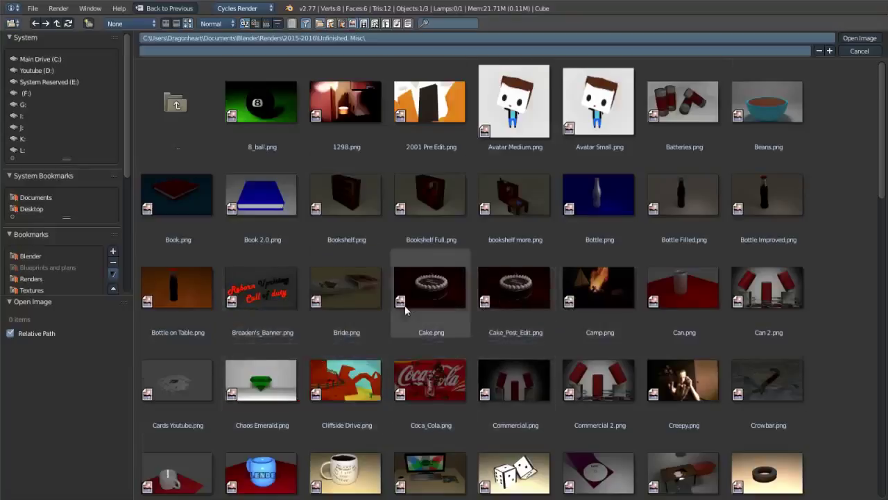
scroll(404, 306, "down", 3)
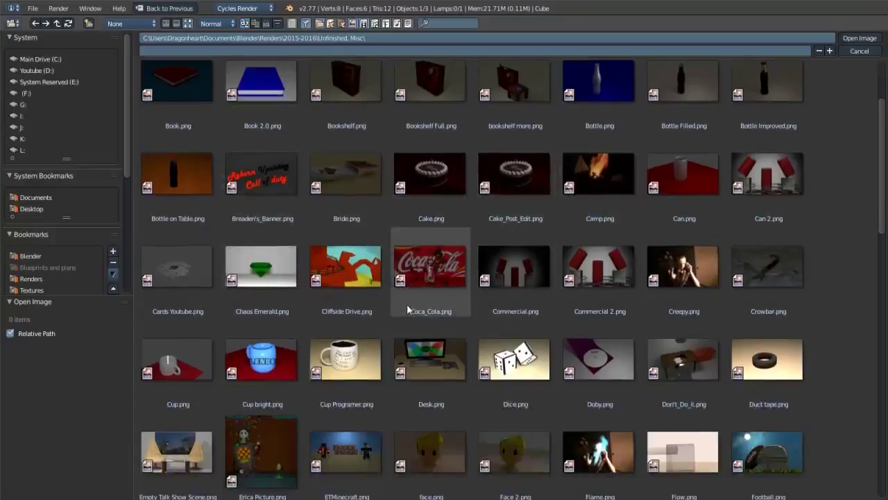
scroll(407, 309, "down", 5)
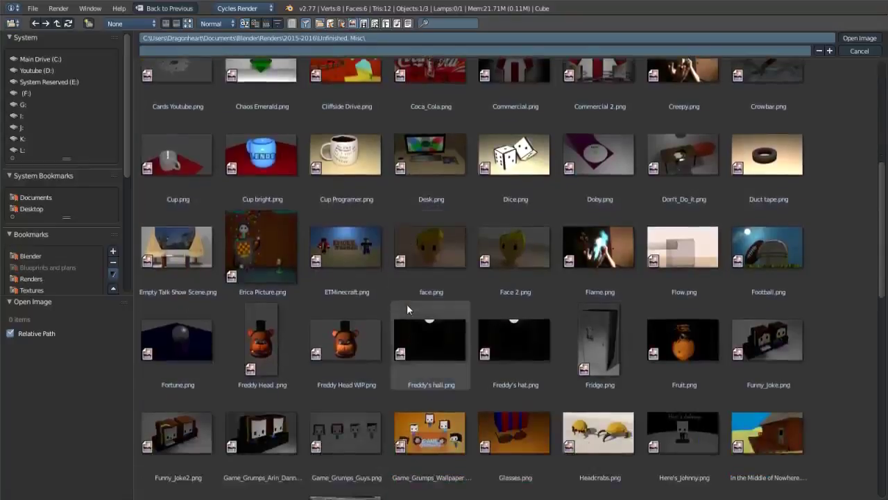
scroll(407, 309, "down", 3)
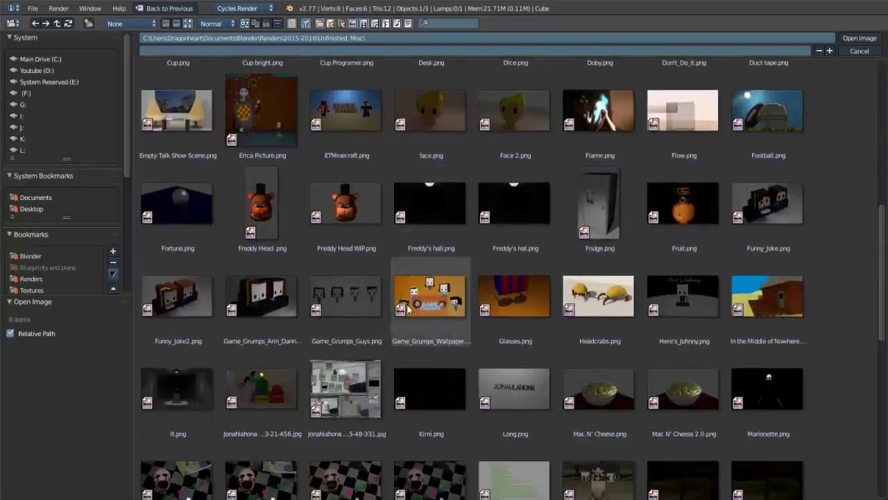
scroll(406, 309, "down", 2)
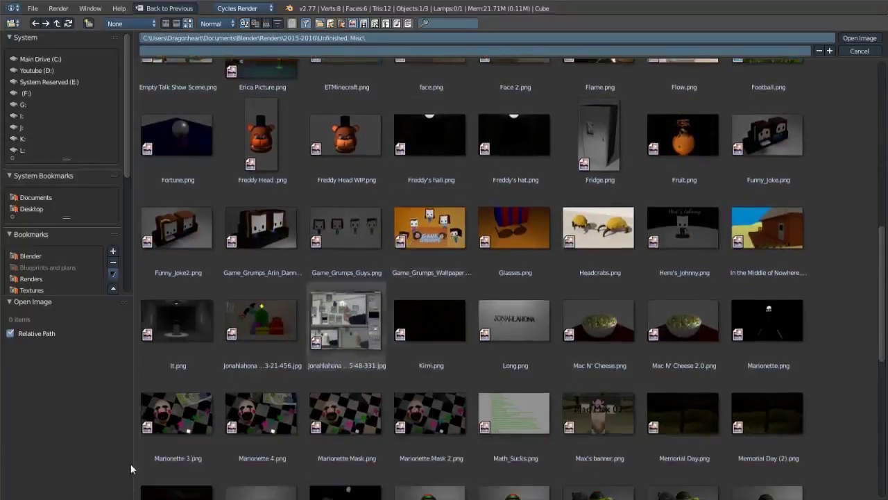
scroll(486, 389, "down", 3)
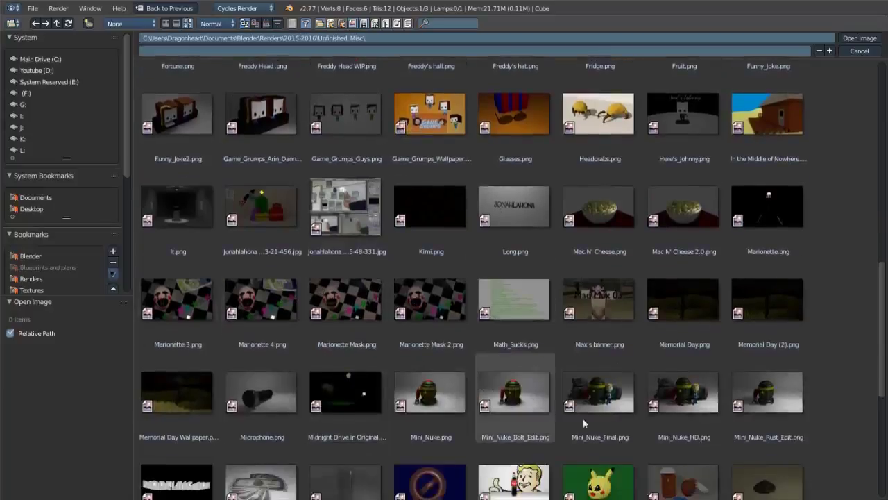
double_click(618, 408)
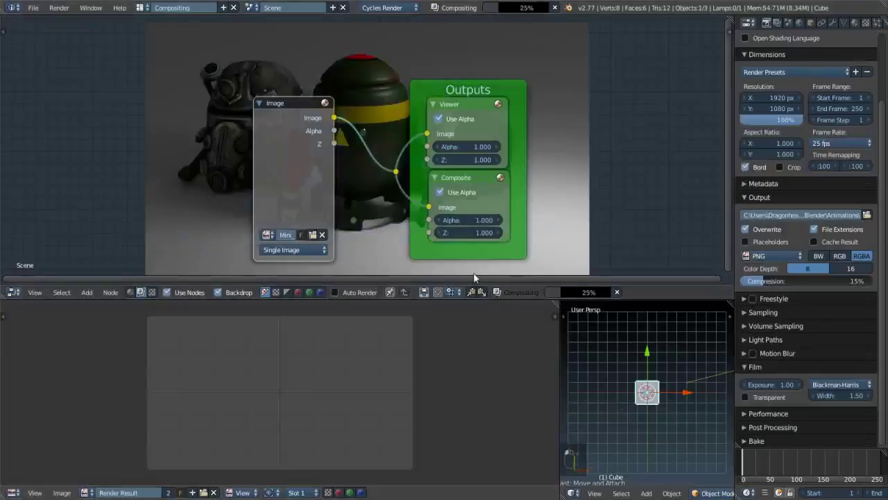
Step: Show the Viewer Node image in the image editor instead of the Render Result
scroll(378, 201, "down", 3)
mouse_move(369, 201)
middle_mouse_down()
mouse_move(379, 204)
mouse_move(353, 209)
middle_mouse_up()
scroll(374, 202, "up", 2)
left_click(86, 492)
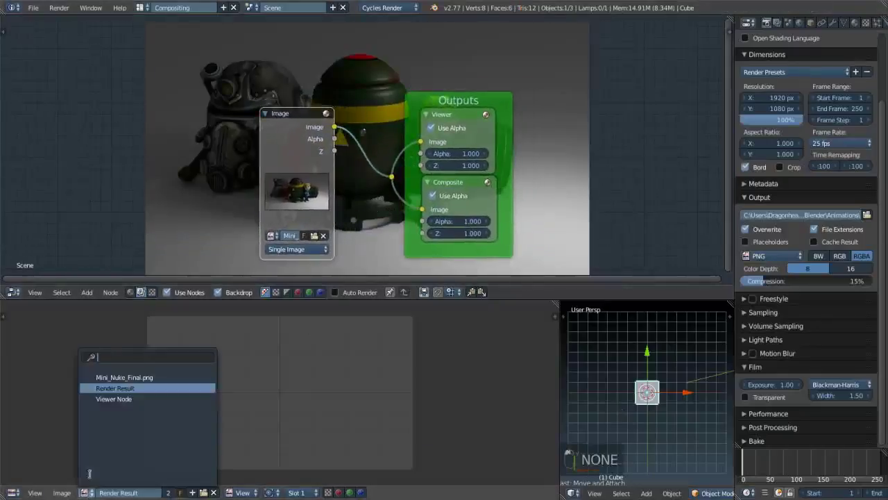
left_click(107, 399)
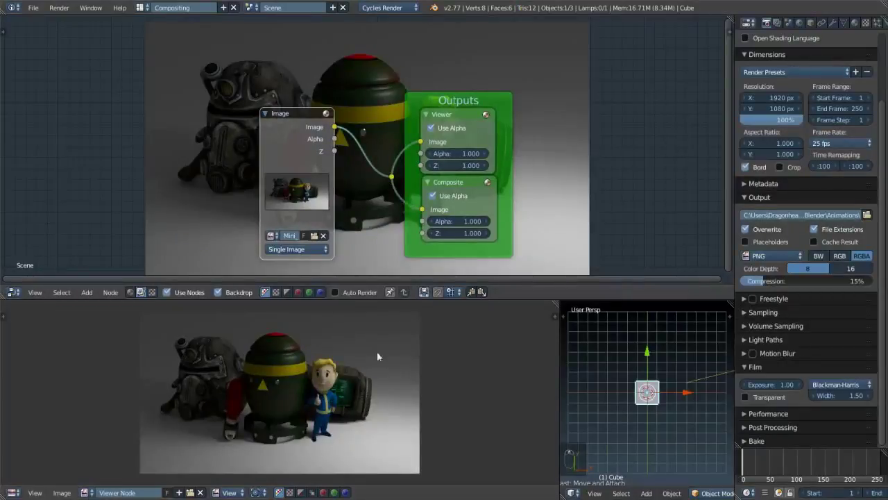
scroll(376, 204, "up", 1)
scroll(376, 204, "down", 1)
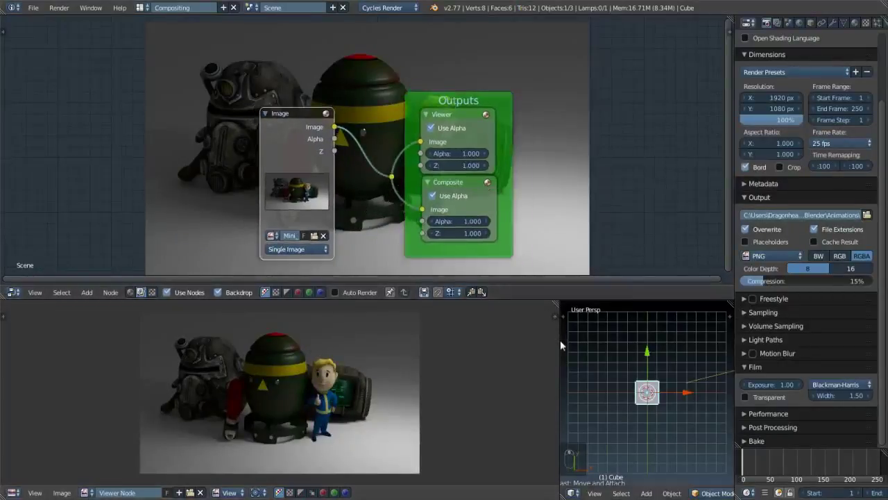
Step: Widen the image editor by narrowing the neighbouring 3D View, and enlarge the previewed image in it
left_click_drag(562, 341, 666, 334)
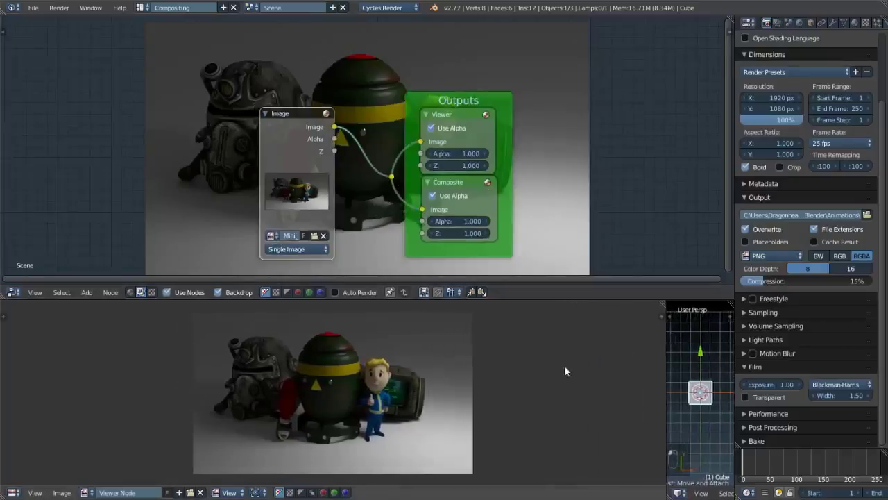
left_click_drag(667, 388, 653, 386)
scroll(458, 374, "down", 2)
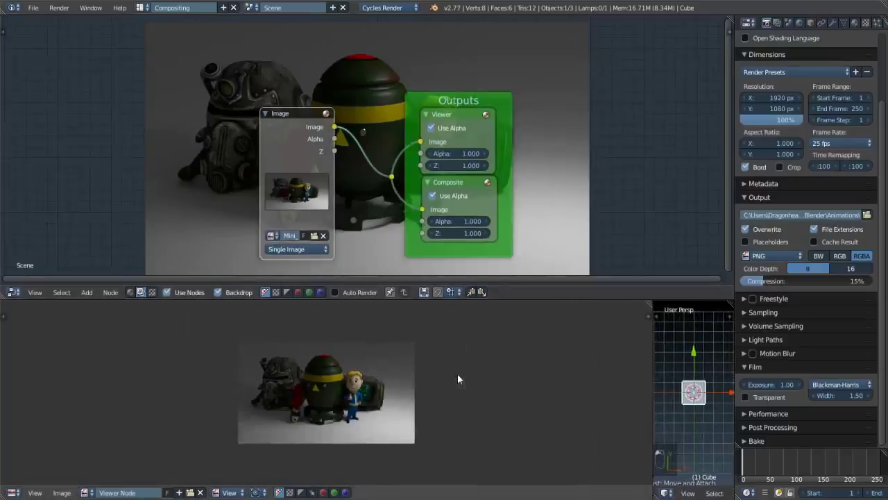
scroll(458, 371, "up", 3)
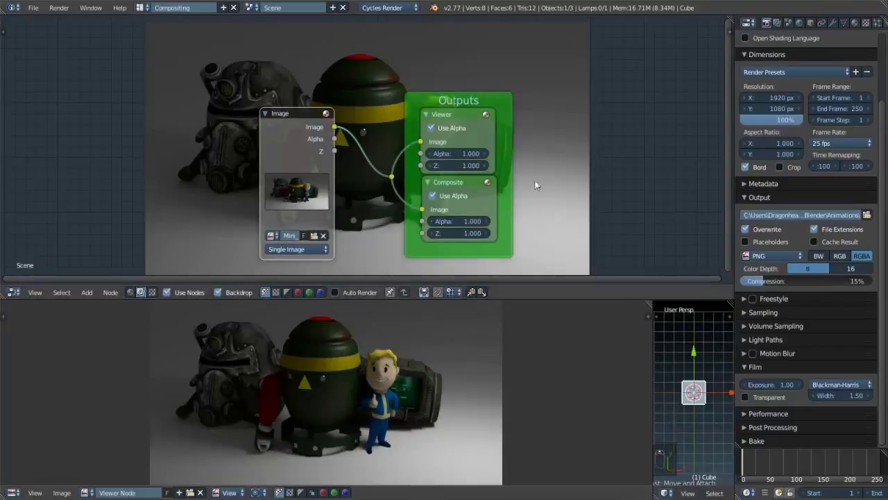
middle_click_drag(368, 189, 353, 181)
scroll(444, 425, "down", 1)
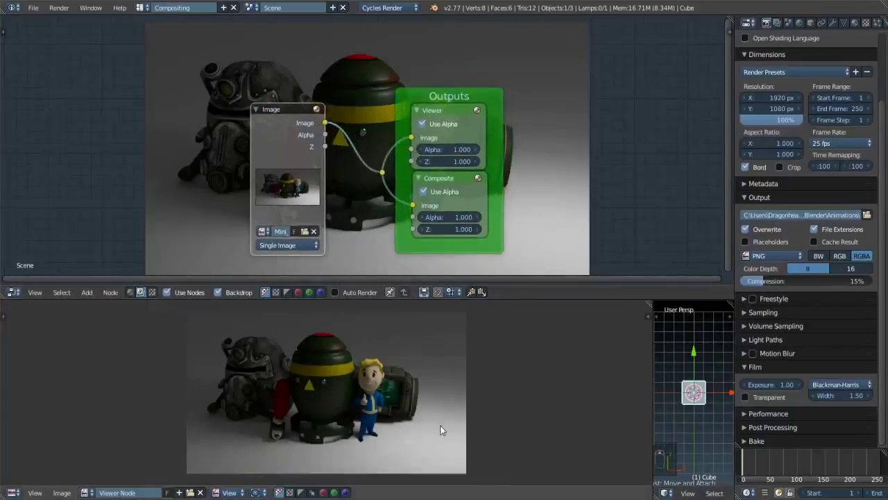
scroll(441, 428, "up", 1)
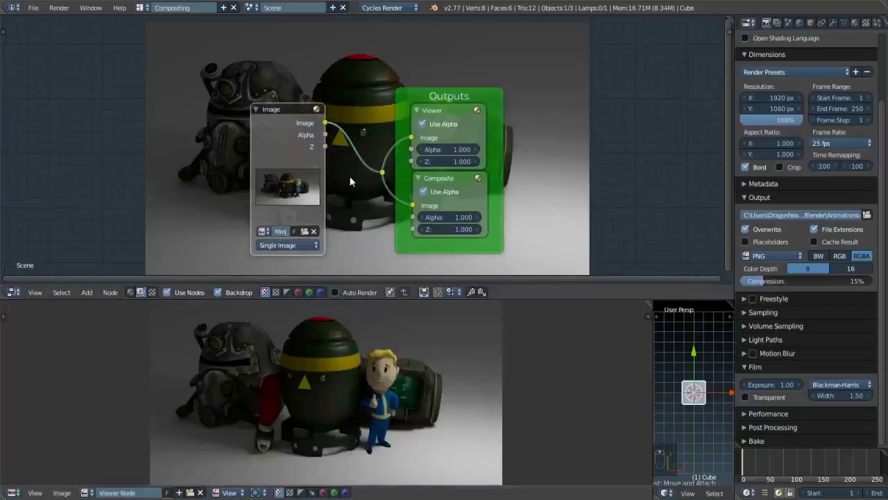
key("shift+a")
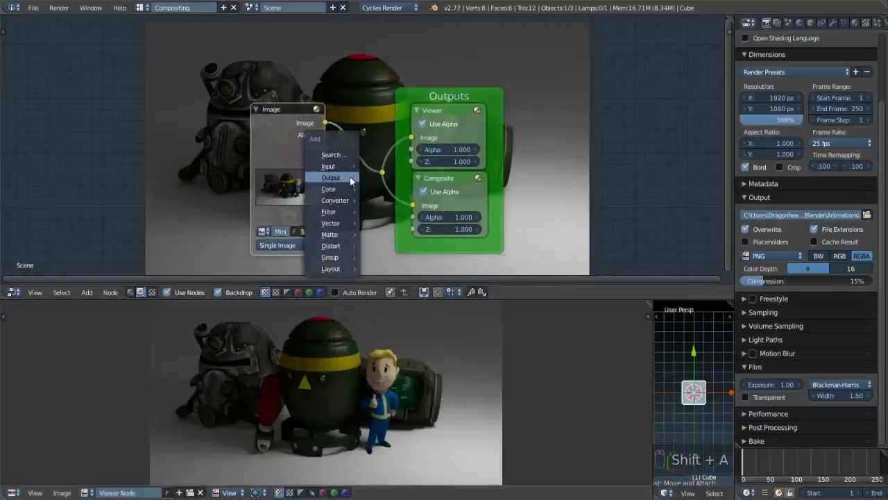
mouse_move(350, 180)
mouse_move(341, 258)
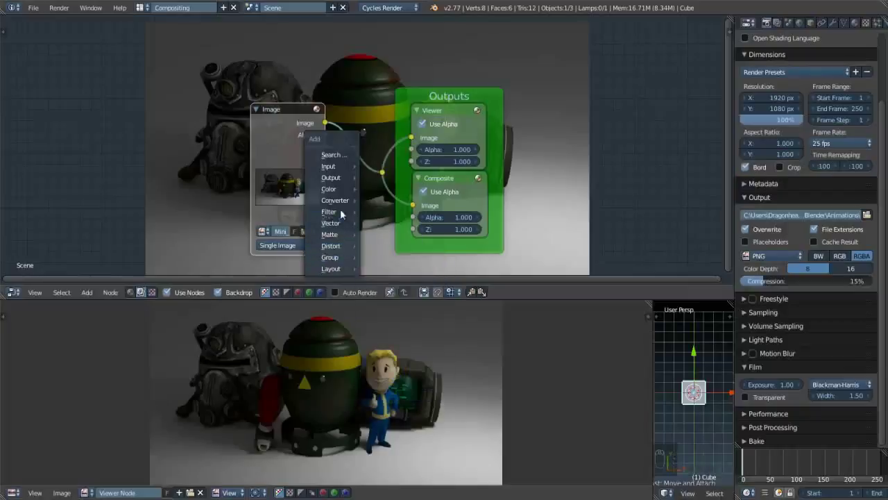
mouse_move(340, 211)
key("Escape")
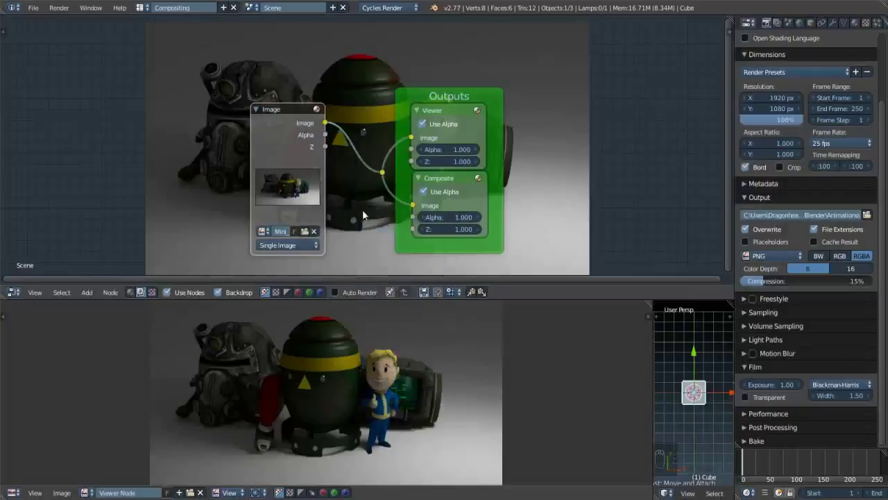
Step: Add the Vignette node group and insert it into the link between the Image node and the reroute
key("shift+a")
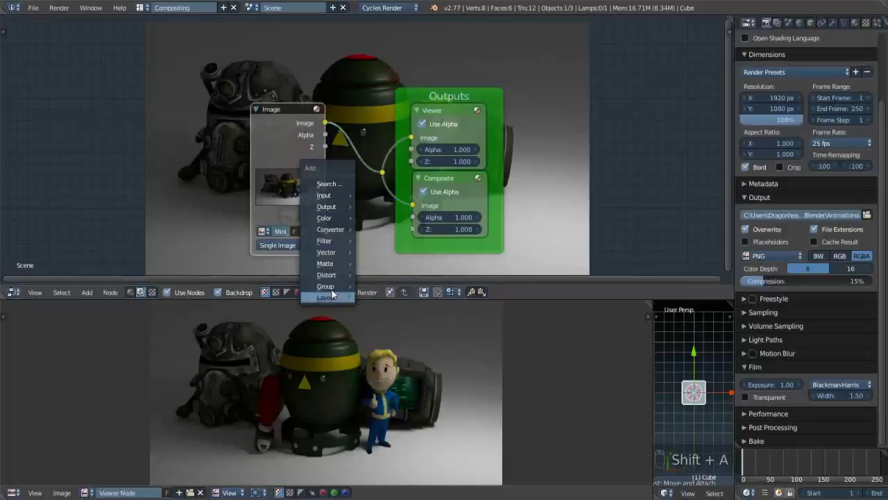
mouse_move(343, 286)
left_click(383, 318)
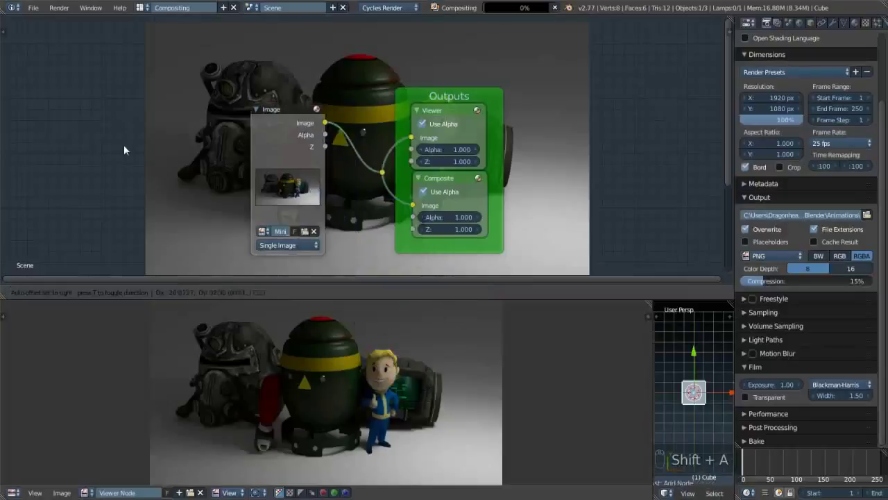
left_click(152, 121)
left_click_drag(174, 121, 393, 124)
Step: Set the Vignette node's Bright/Dark value to 1, then delete the node while reconnecting the Image node to the reroute
left_click(409, 182)
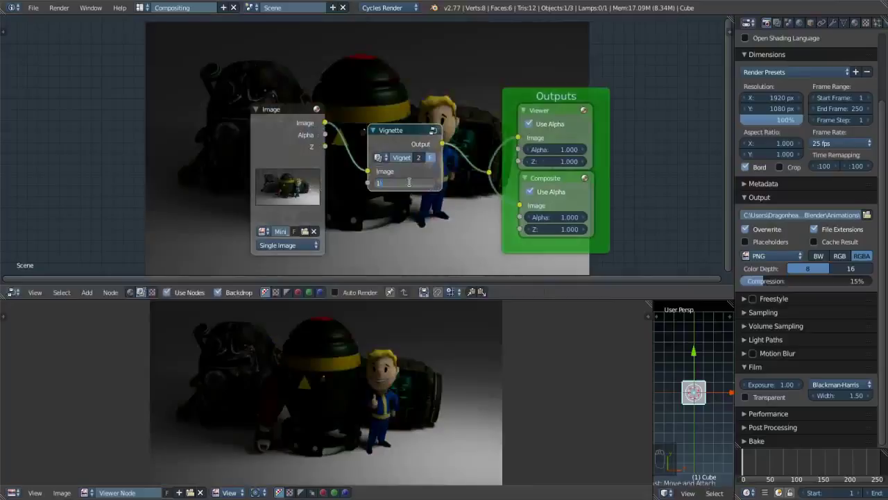
type("1")
key("Return")
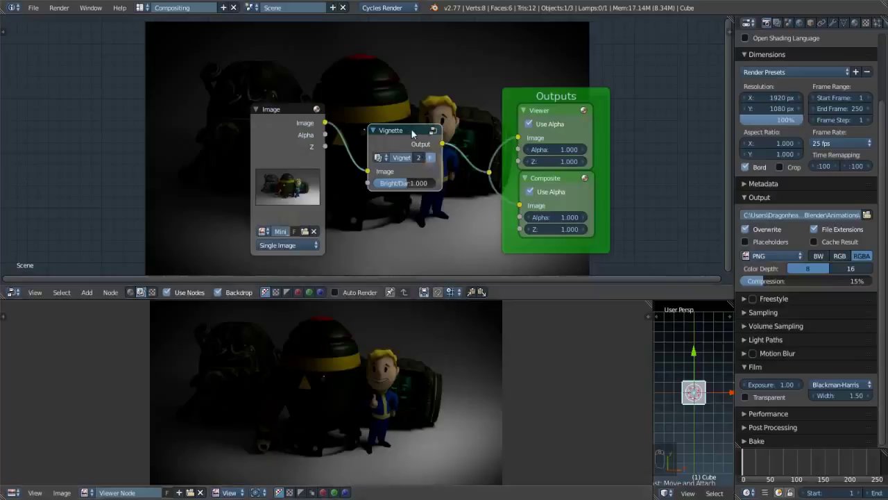
key("ctrl+x")
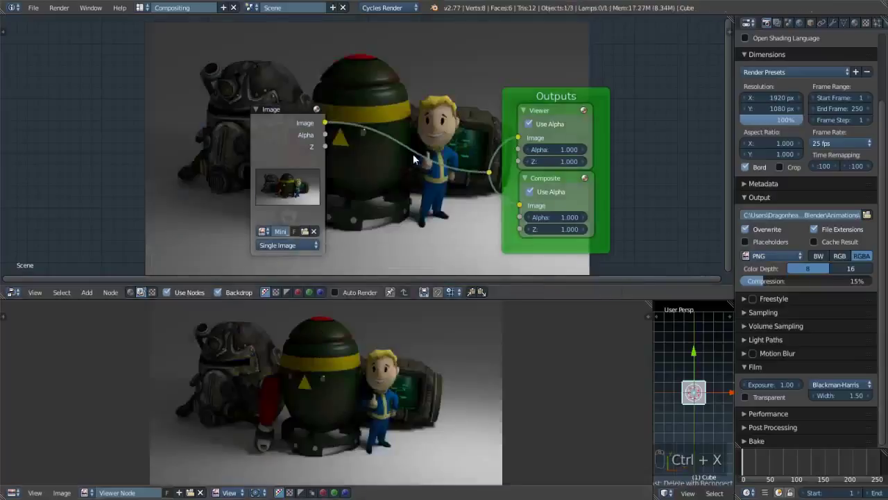